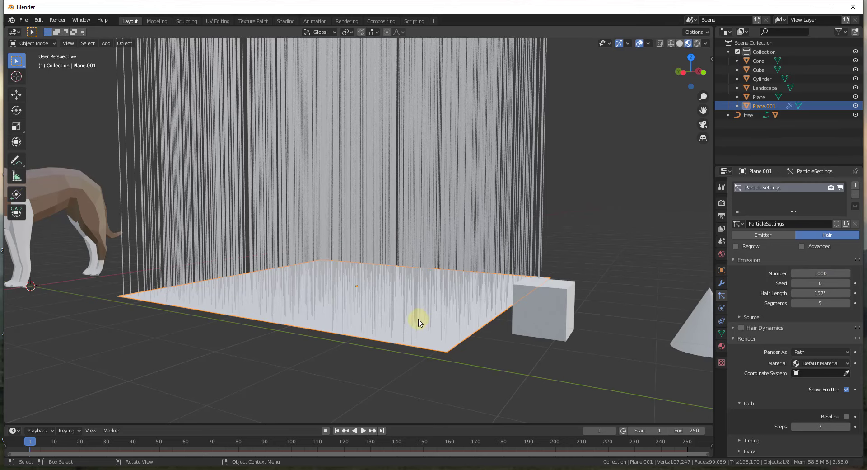
# Step: Shorten the plane's particle hair length to 11.5 inches
pyautogui.moveTo(807, 294); pyautogui.dragTo(772, 294)
pyautogui.moveTo(410, 300); pyautogui.dragTo(447, 324, button='middle')
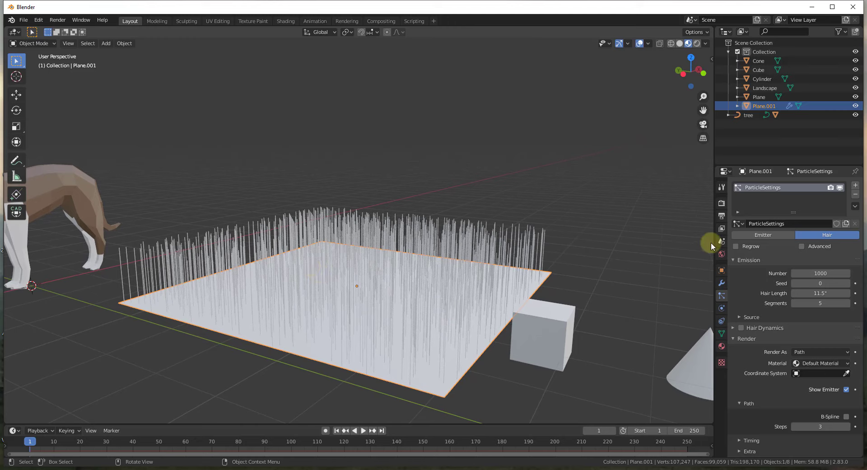
# Step: Try other seed values and hair lengths for the particles, returning the seed to 0 and the length to 11.5 inches
pyautogui.click(847, 283)
pyautogui.click(848, 283)
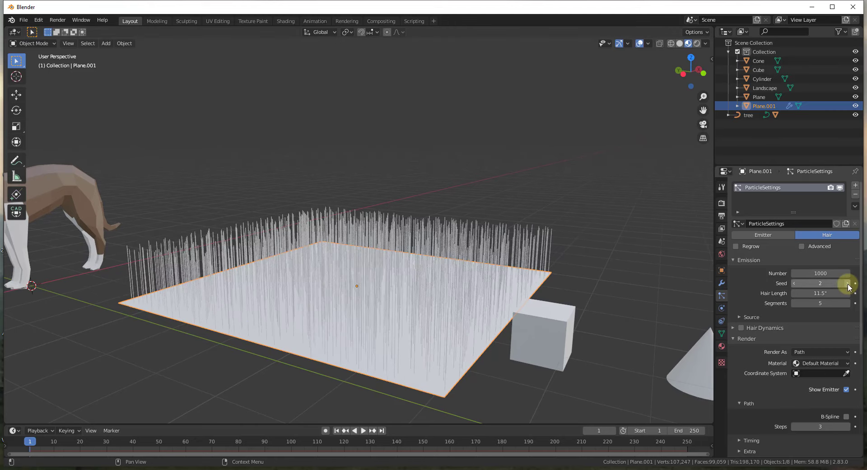
pyautogui.click(848, 283)
pyautogui.moveTo(830, 283); pyautogui.dragTo(798, 284)
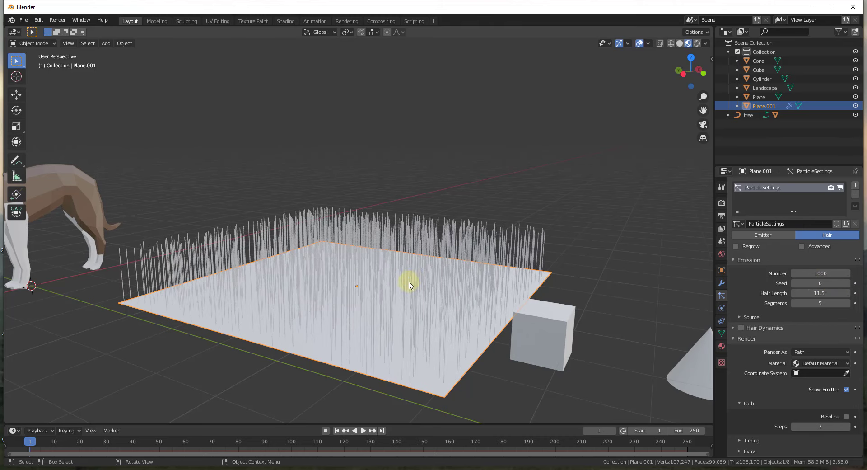
pyautogui.moveTo(824, 292); pyautogui.dragTo(827, 294)
pyautogui.moveTo(477, 299); pyautogui.dragTo(475, 317, button='middle')
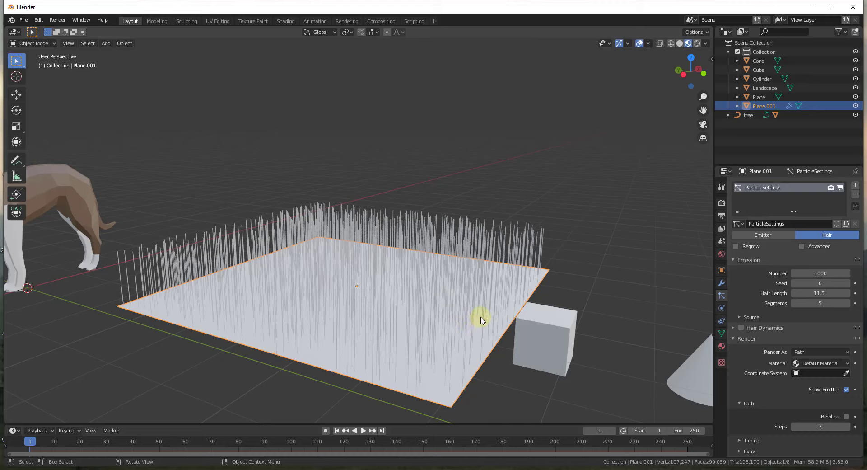
# Step: Collapse the emission settings and render the plane's hair particles as Object instead of Path
pyautogui.click(733, 338)
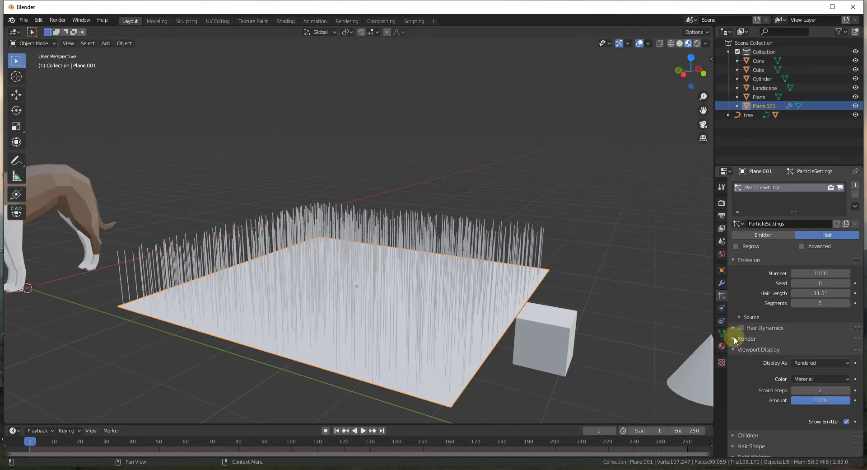
pyautogui.click(733, 260)
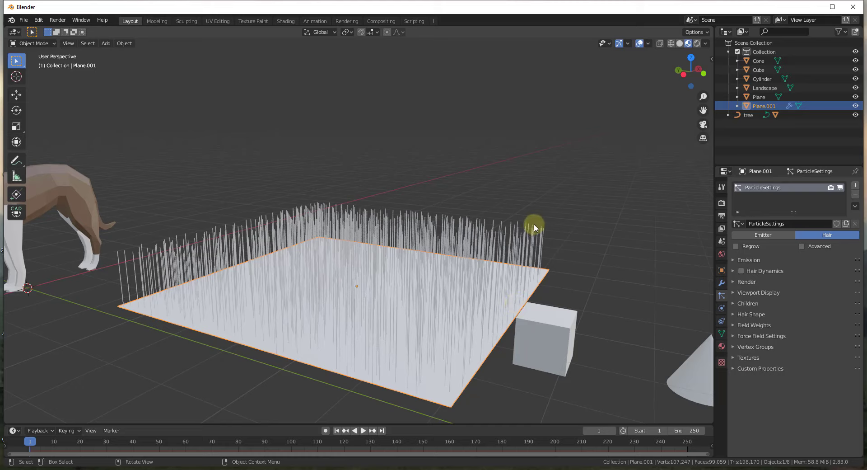
pyautogui.click(733, 282)
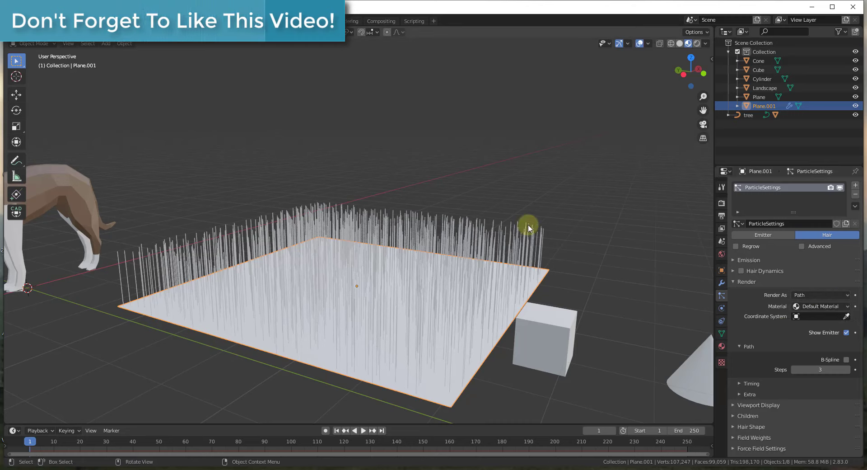
pyautogui.click(818, 295)
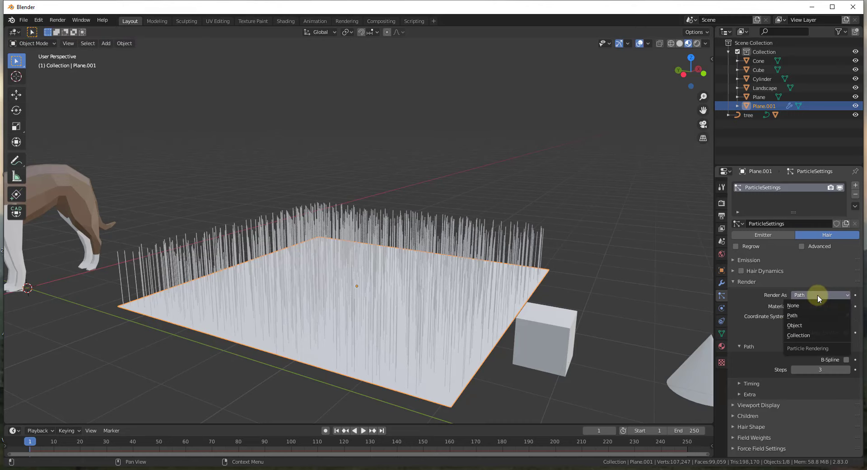
pyautogui.click(804, 325)
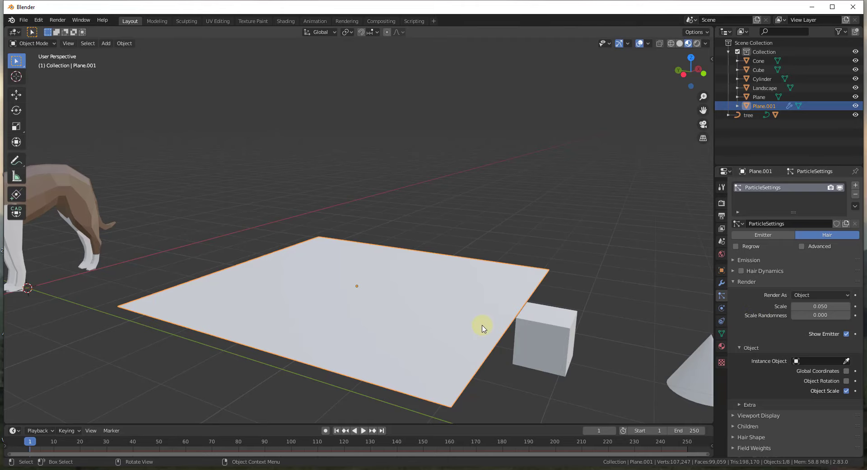
# Step: Pick the cube beside the plane as the particles' instance object and set the render scale to 0.410
pyautogui.moveTo(604, 354); pyautogui.dragTo(593, 326, button='middle')
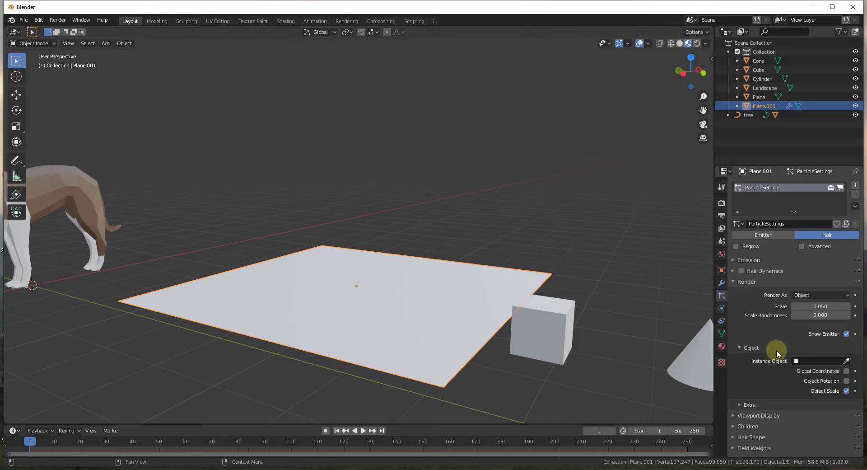
pyautogui.click(847, 361)
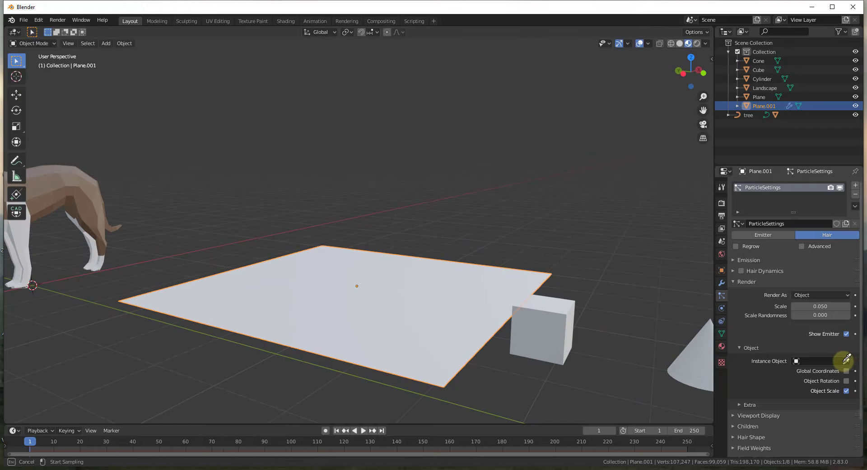
pyautogui.click(552, 322)
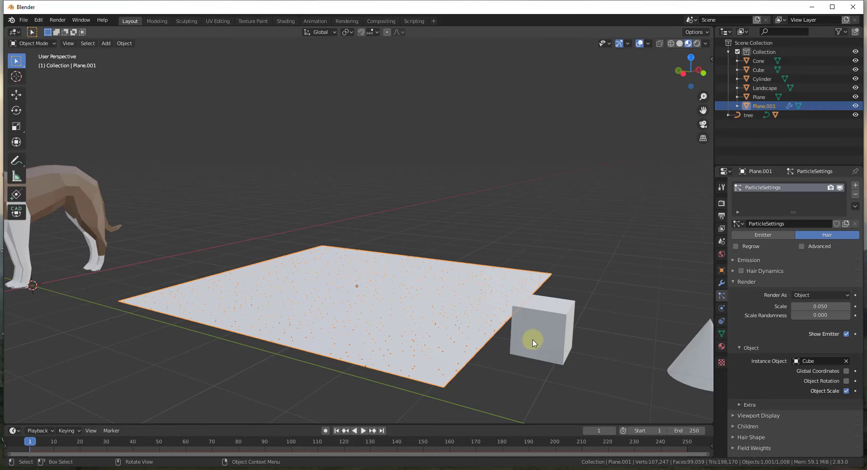
pyautogui.scroll(2, 408, 361)
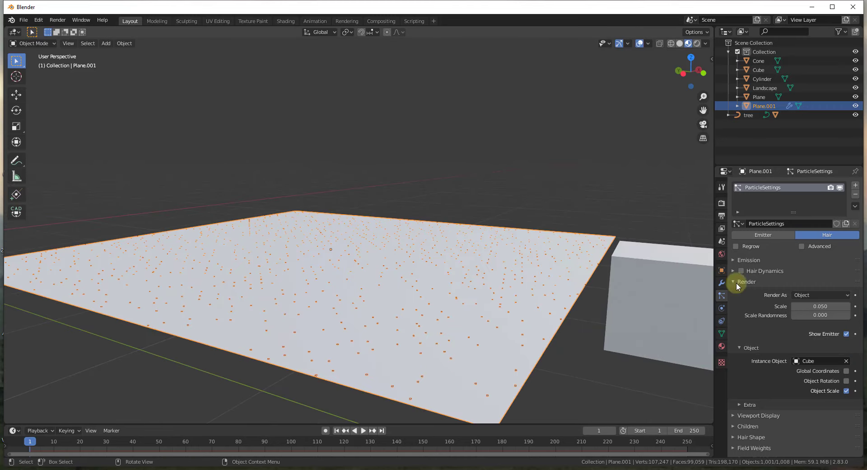
pyautogui.moveTo(820, 306); pyautogui.dragTo(826, 306)
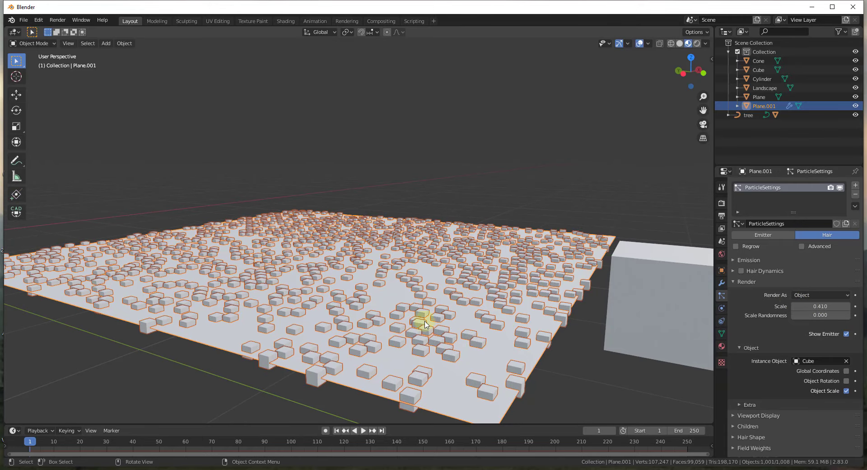
pyautogui.moveTo(339, 287); pyautogui.dragTo(329, 303, button='middle')
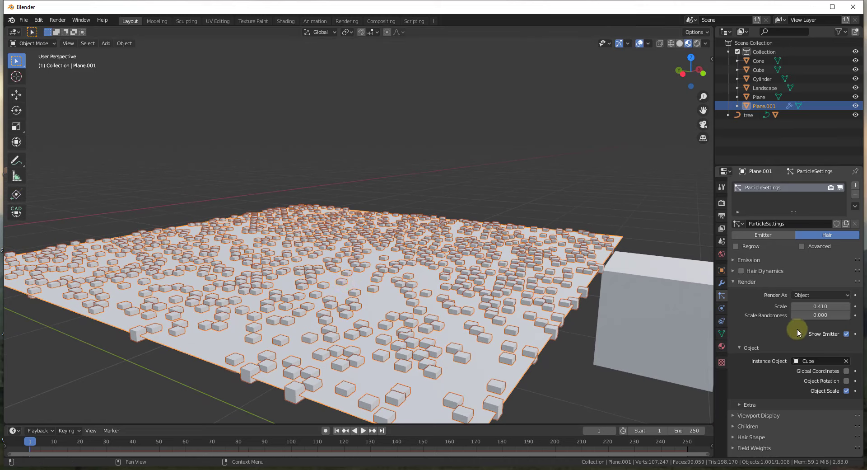
# Step: Reduce the emission number to 150 particles and readjust it to 226
pyautogui.click(747, 260)
pyautogui.moveTo(828, 272); pyautogui.dragTo(814, 274)
pyautogui.click(813, 274)
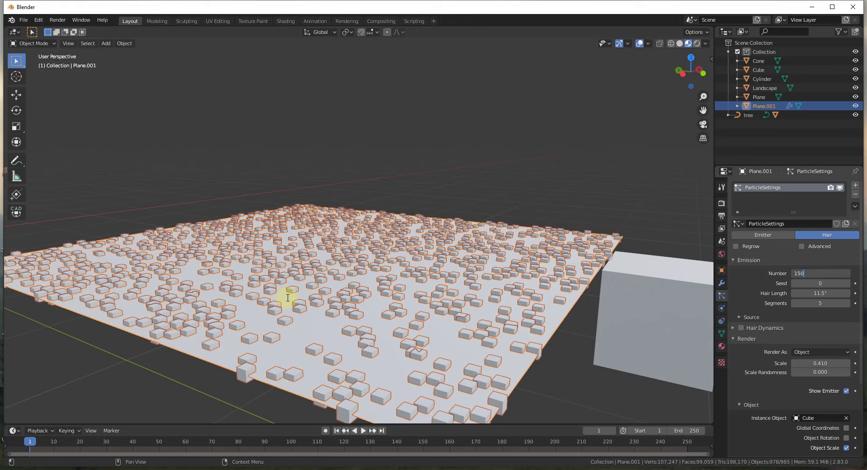
pyautogui.press('Return')
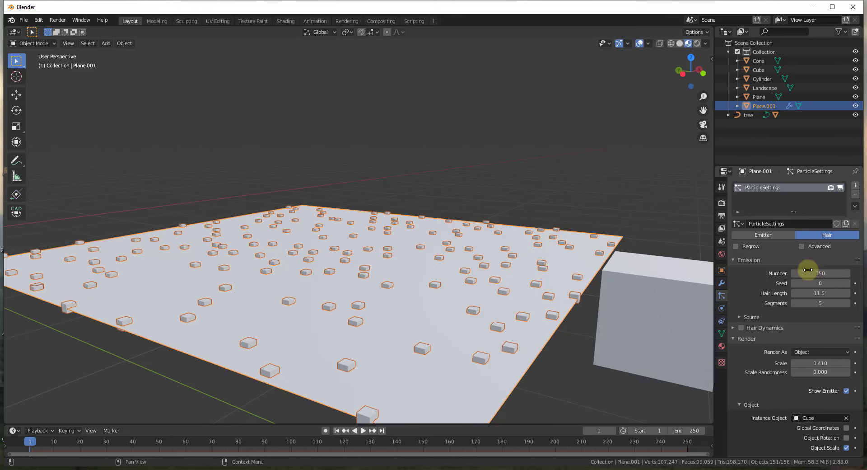
pyautogui.moveTo(813, 276)
pyautogui.mouseDown()
pyautogui.moveTo(849, 275)
pyautogui.moveTo(818, 273)
pyautogui.mouseUp()
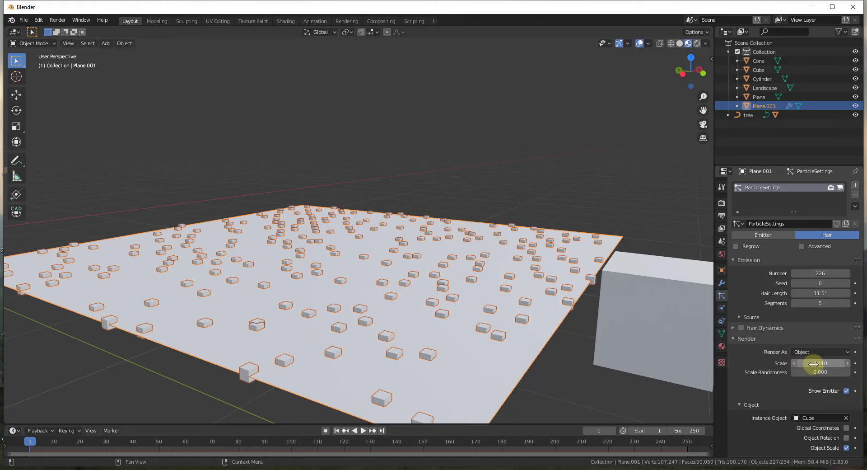
# Step: Set the particle render scale to 0.630 and the hair length to 12.5 inches
pyautogui.moveTo(815, 364); pyautogui.dragTo(833, 372)
pyautogui.moveTo(819, 293); pyautogui.dragTo(820, 293)
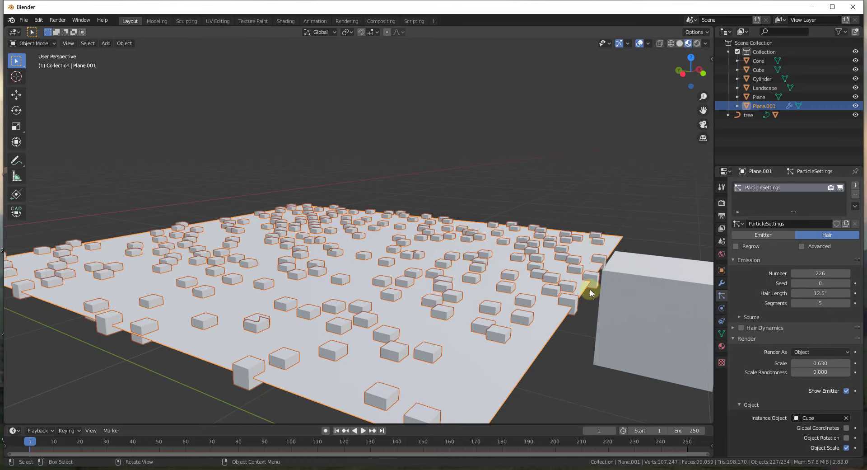
# Step: Select the source cube and limit transforms to affect only object origins
pyautogui.moveTo(470, 338); pyautogui.dragTo(383, 326, button='middle')
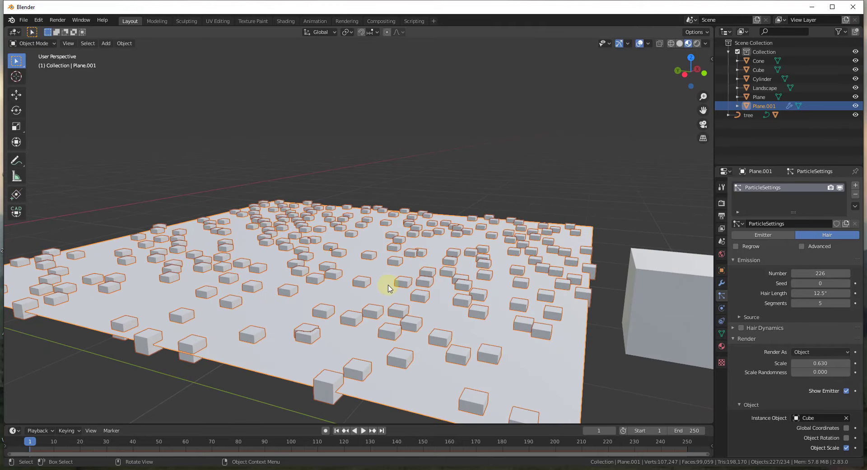
pyautogui.scroll(-2, 362, 282)
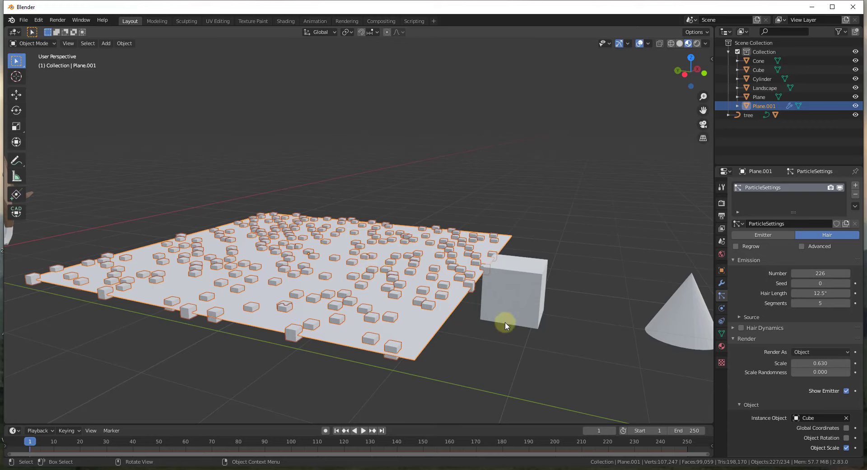
pyautogui.click(530, 308)
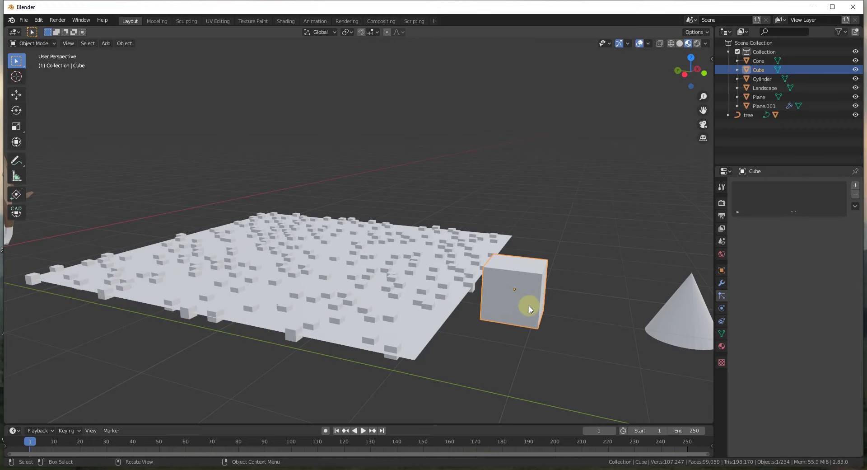
pyautogui.click(696, 33)
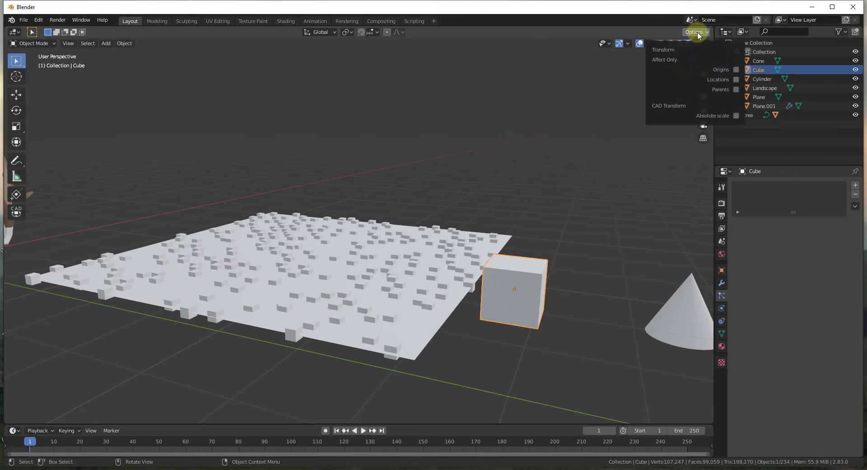
pyautogui.click(737, 69)
pyautogui.scroll(5, 520, 307)
pyautogui.moveTo(526, 302); pyautogui.dragTo(569, 267, button='middle')
pyautogui.scroll(-4, 559, 253)
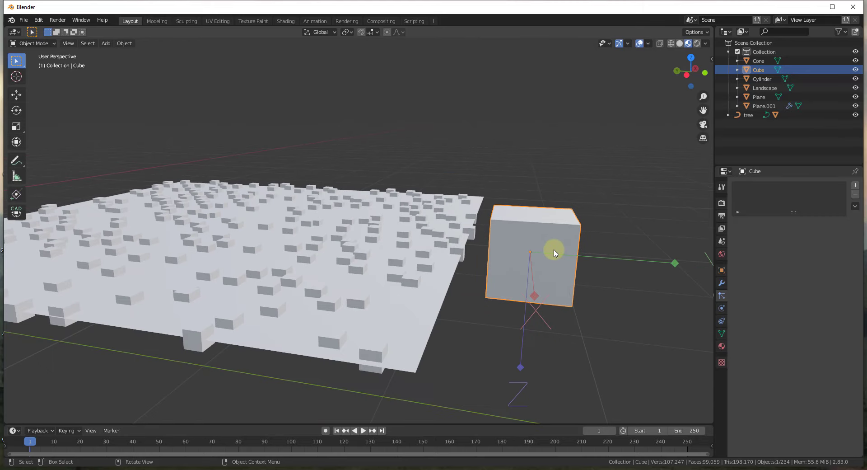
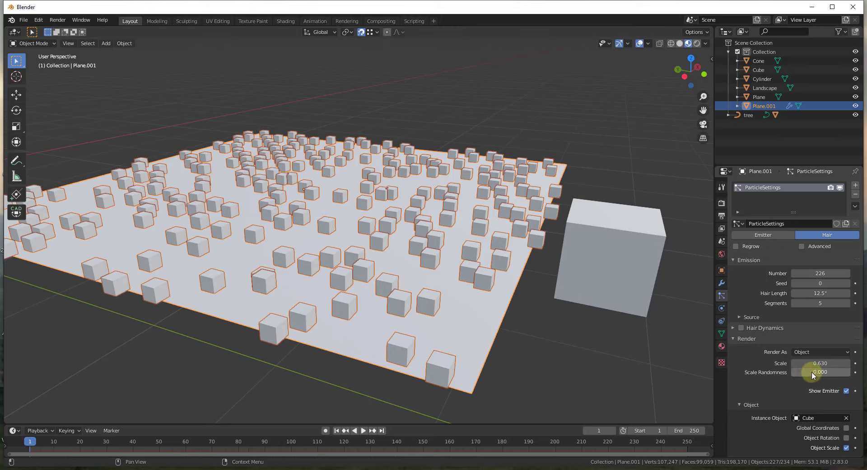
# Step: Set the scale randomness of the plane's cube particles to 0.500 and inspect the size variation
pyautogui.moveTo(812, 371); pyautogui.dragTo(81, 344)
pyautogui.press('Return')
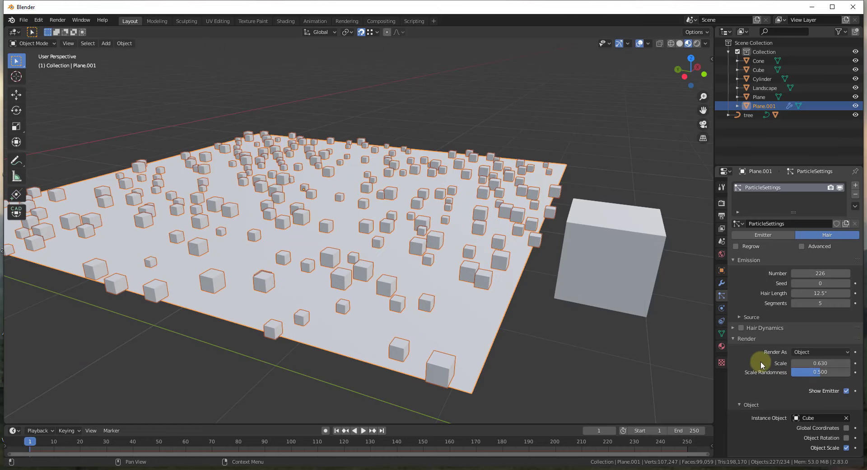
pyautogui.moveTo(314, 315); pyautogui.dragTo(429, 205, button='middle')
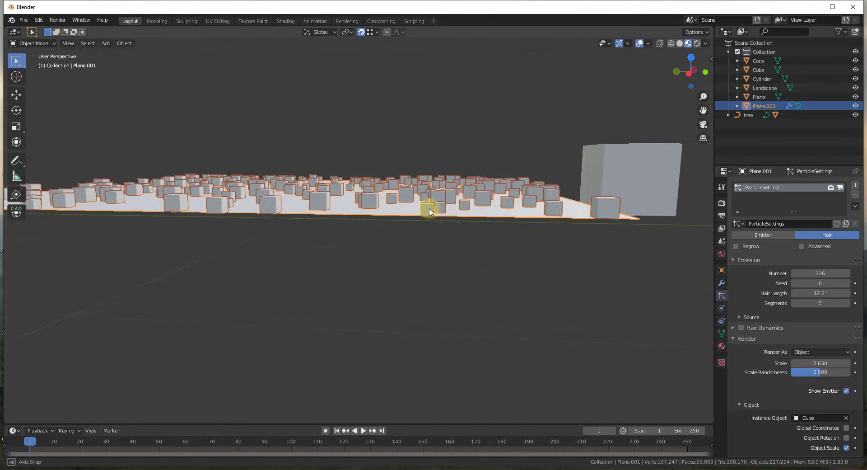
pyautogui.scroll(5, 330, 181)
pyautogui.moveTo(329, 181); pyautogui.dragTo(239, 271, button='middle')
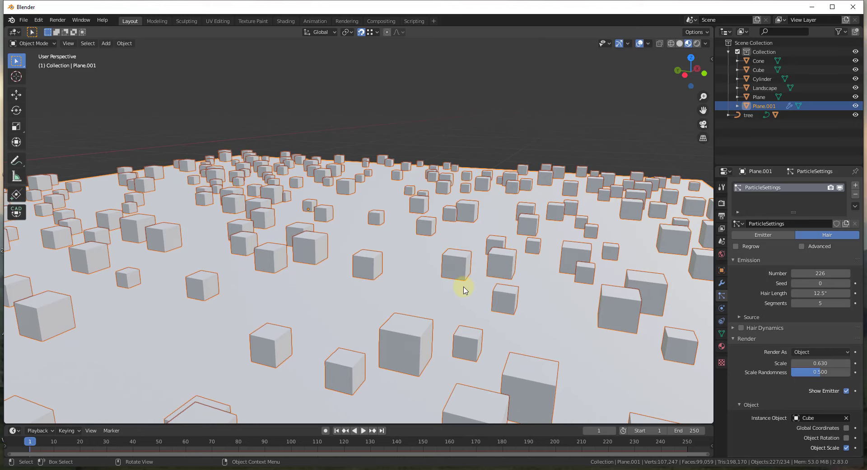
pyautogui.scroll(-5, 464, 290)
pyautogui.moveTo(480, 222); pyautogui.dragTo(386, 229, button='middle')
pyautogui.scroll(2, 386, 230)
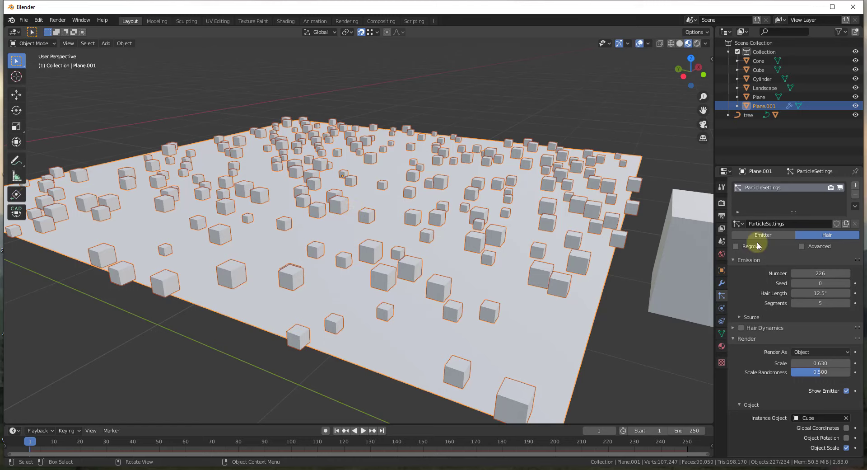
# Step: Collapse the render and emission settings, enable the advanced particle options and turn on particle rotation
pyautogui.click(733, 340)
pyautogui.click(734, 261)
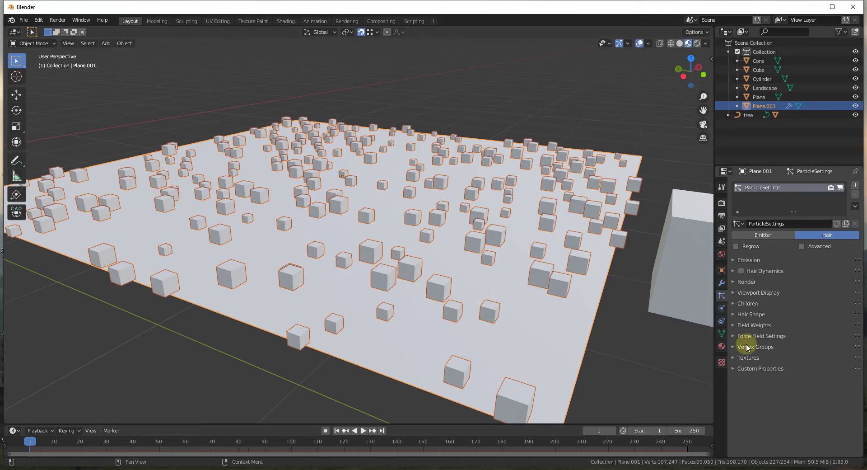
pyautogui.click(802, 247)
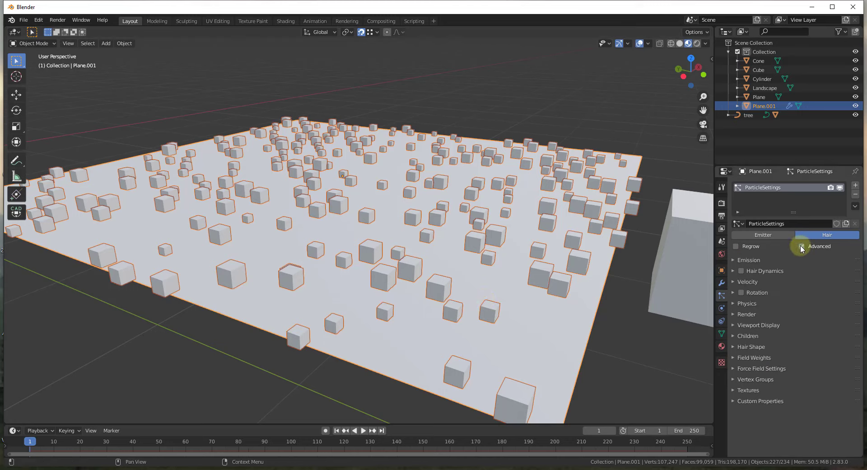
pyautogui.click(802, 246)
pyautogui.click(802, 247)
pyautogui.click(802, 246)
pyautogui.click(802, 247)
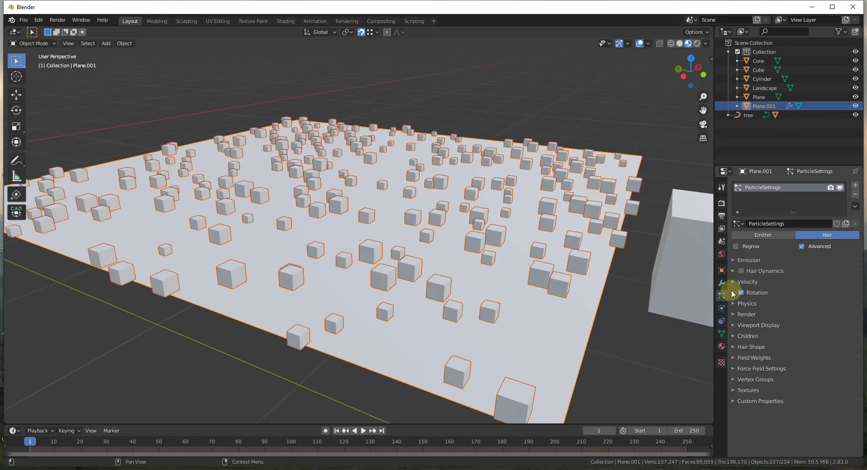
# Step: Expand the particle rotation settings and set the orientation axis to Global Z
pyautogui.click(734, 297)
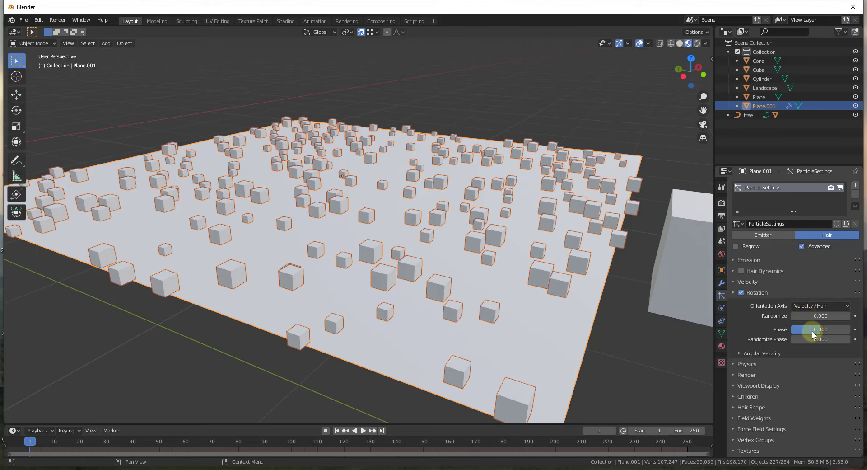
pyautogui.moveTo(801, 340)
pyautogui.mouseDown()
pyautogui.moveTo(847, 340)
pyautogui.moveTo(10, 345)
pyautogui.moveTo(852, 345)
pyautogui.moveTo(818, 346)
pyautogui.moveTo(791, 332)
pyautogui.mouseUp()
pyautogui.click(808, 307)
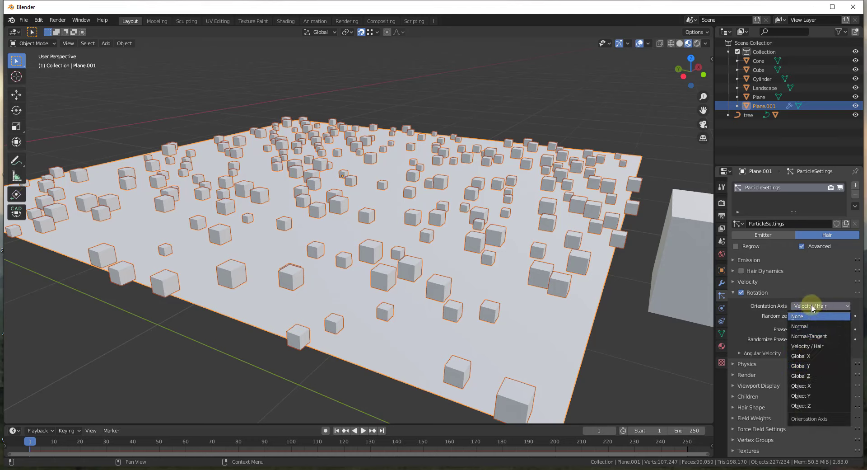
pyautogui.click(805, 377)
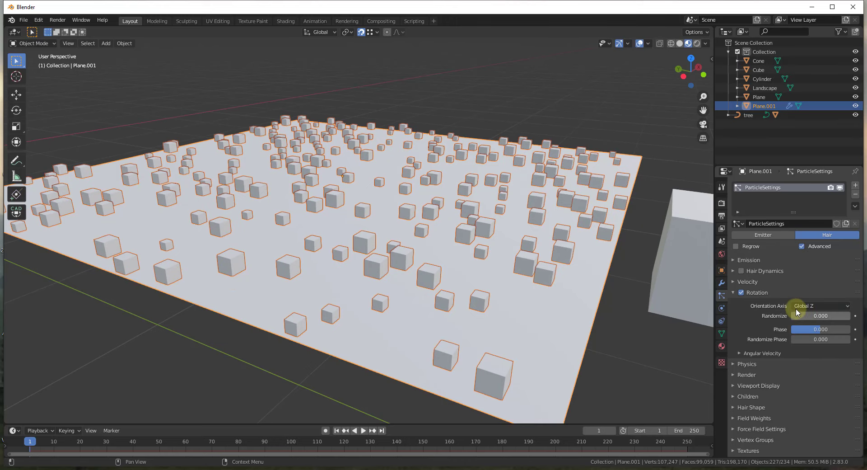
# Step: Set the phase randomness of the cube particles' rotation to 0.632
pyautogui.moveTo(467, 228); pyautogui.dragTo(415, 91, button='middle')
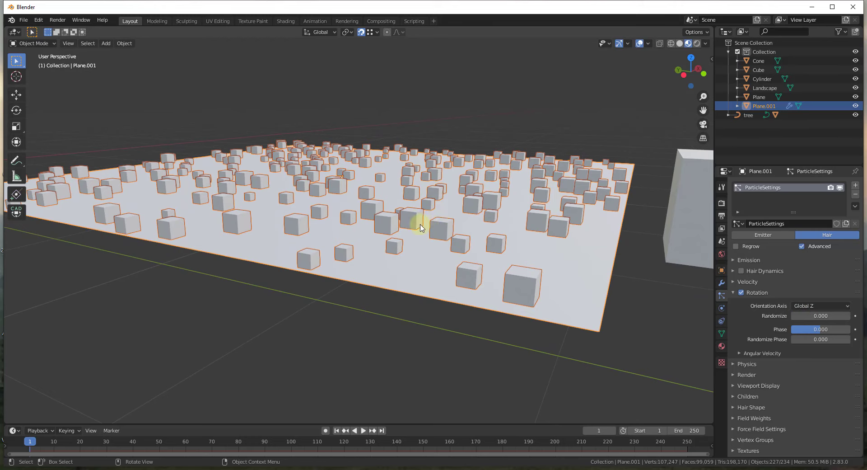
pyautogui.scroll(-4, 420, 221)
pyautogui.scroll(7, 394, 185)
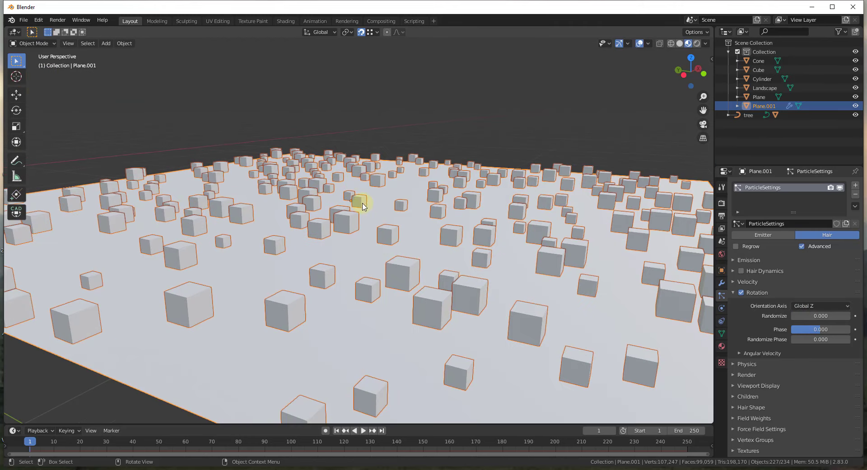
pyautogui.scroll(2, 364, 212)
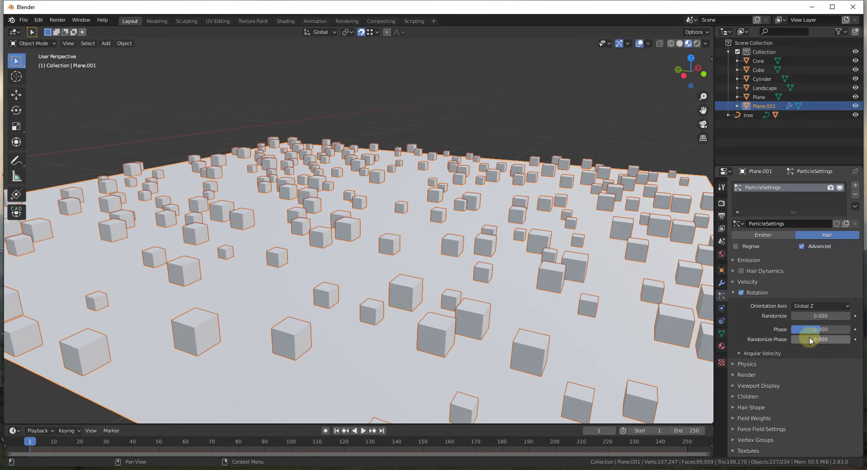
pyautogui.moveTo(810, 341); pyautogui.dragTo(829, 354)
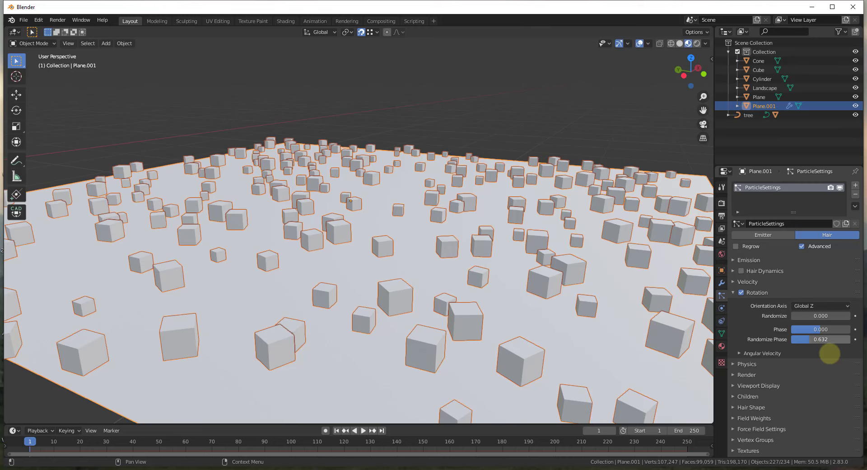
# Step: Try a rotation randomness of 0.338 on the cubes, reset it to 0.000 and set the phase randomness to 0.902
pyautogui.moveTo(812, 315); pyautogui.dragTo(834, 316)
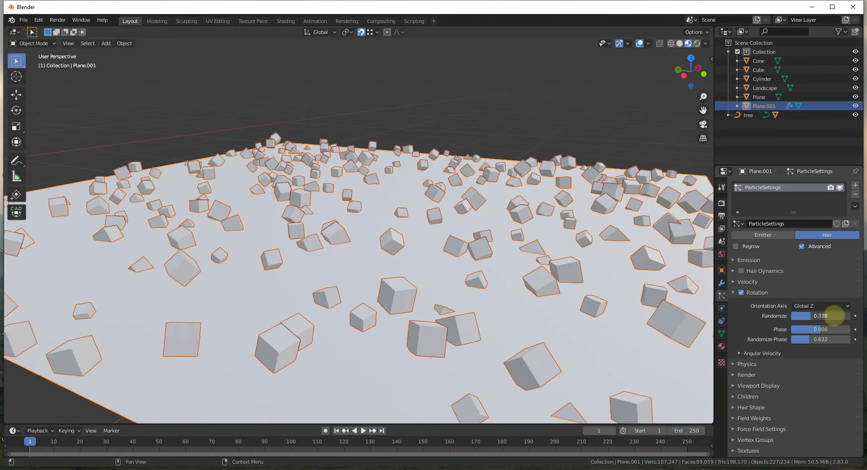
pyautogui.moveTo(835, 315); pyautogui.dragTo(822, 339)
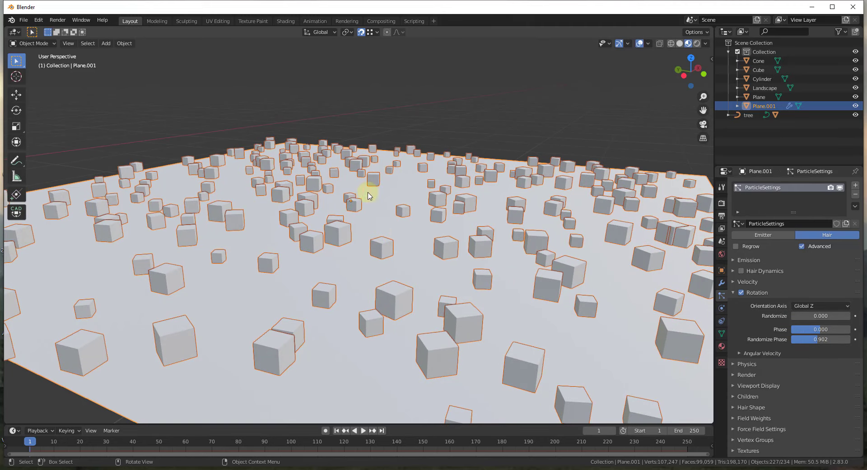
pyautogui.scroll(-6, 370, 195)
pyautogui.moveTo(358, 164); pyautogui.dragTo(387, 232, button='middle')
pyautogui.scroll(2, 374, 191)
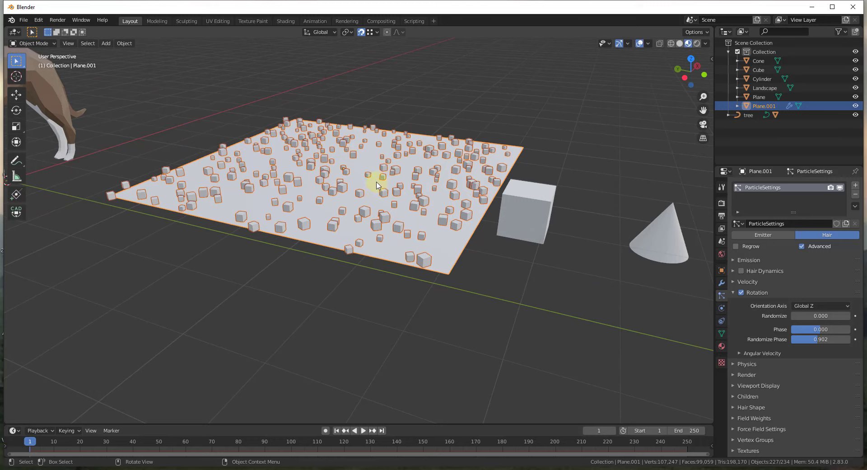
# Step: Rename the plane's particle system to Cubes and add a second particle system
pyautogui.doubleClick(771, 191)
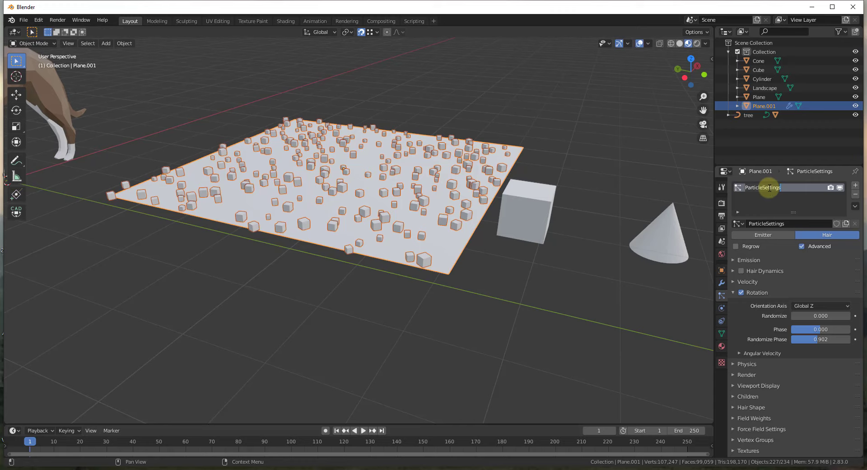
pyautogui.write('Cubes')
pyautogui.click(855, 186)
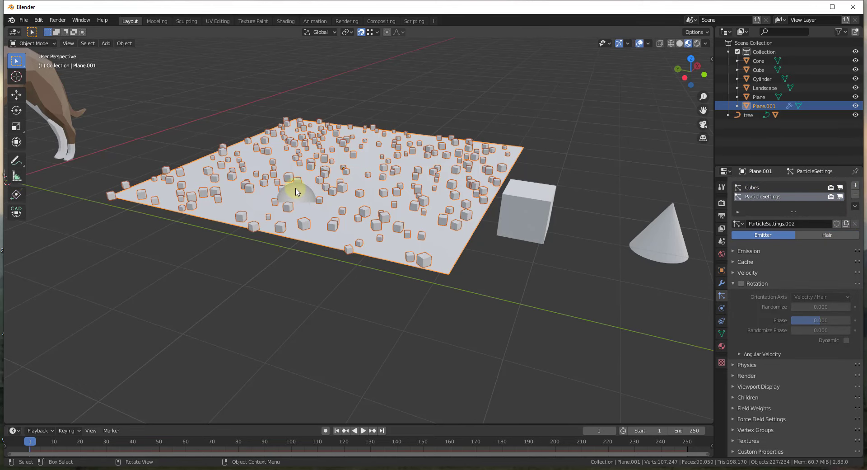
# Step: Make the new particle system a hair system rendered as objects, with the cone as its instance object
pyautogui.moveTo(397, 203); pyautogui.dragTo(682, 255, button='middle')
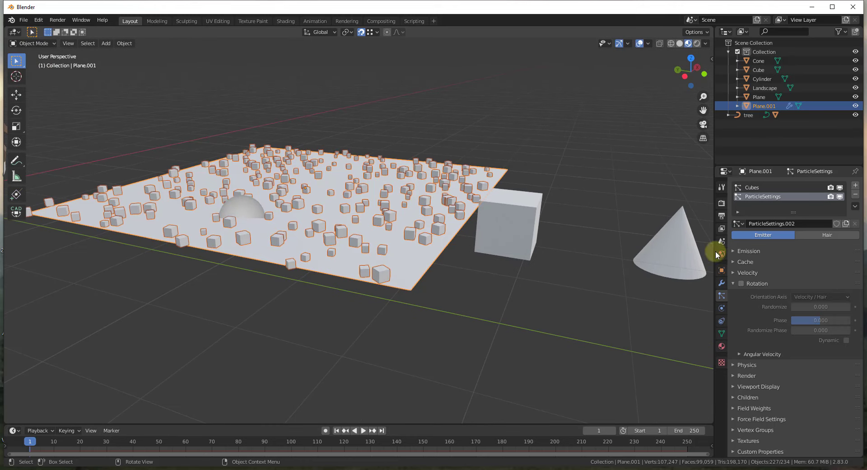
pyautogui.click(823, 233)
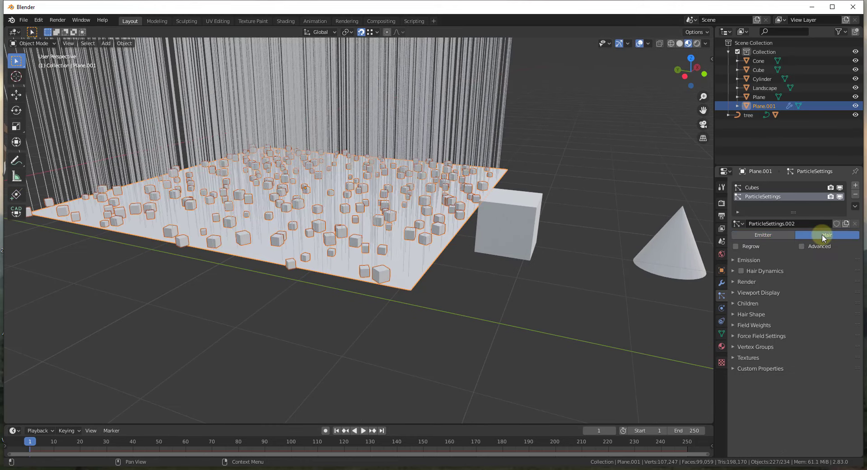
pyautogui.click(747, 281)
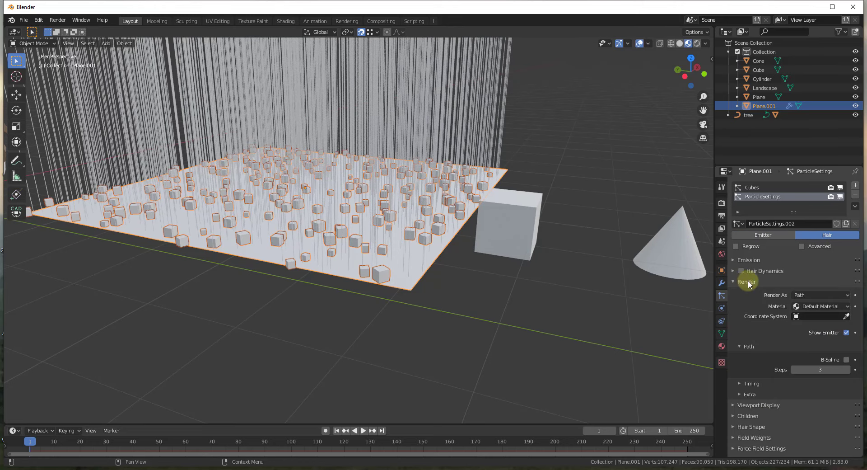
pyautogui.click(796, 295)
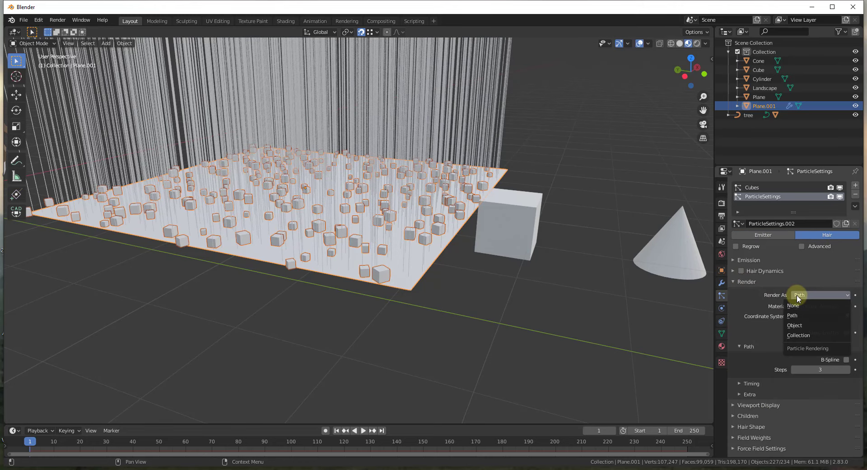
pyautogui.click(795, 325)
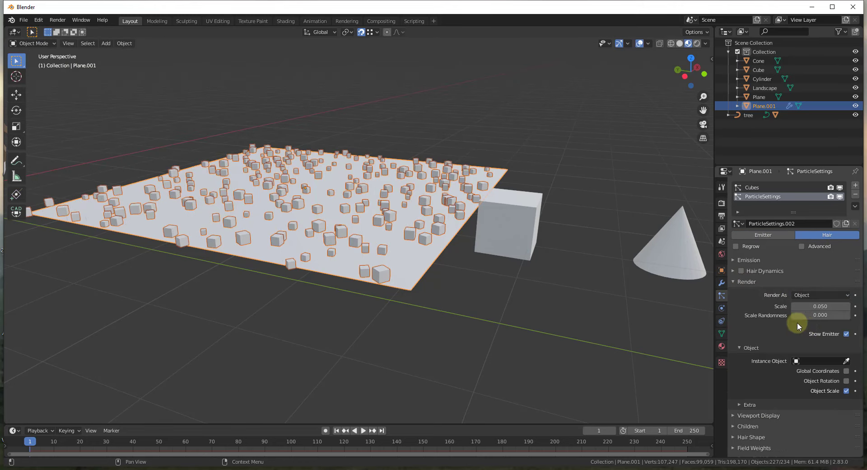
pyautogui.click(846, 361)
pyautogui.click(676, 251)
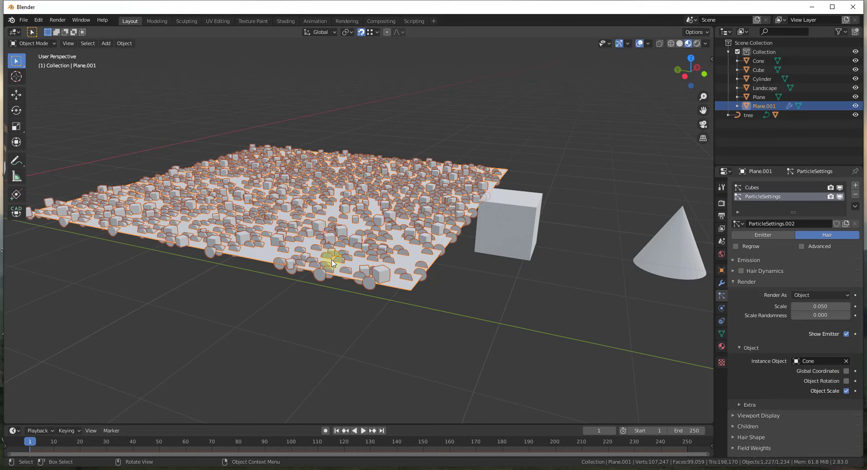
pyautogui.scroll(5, 344, 240)
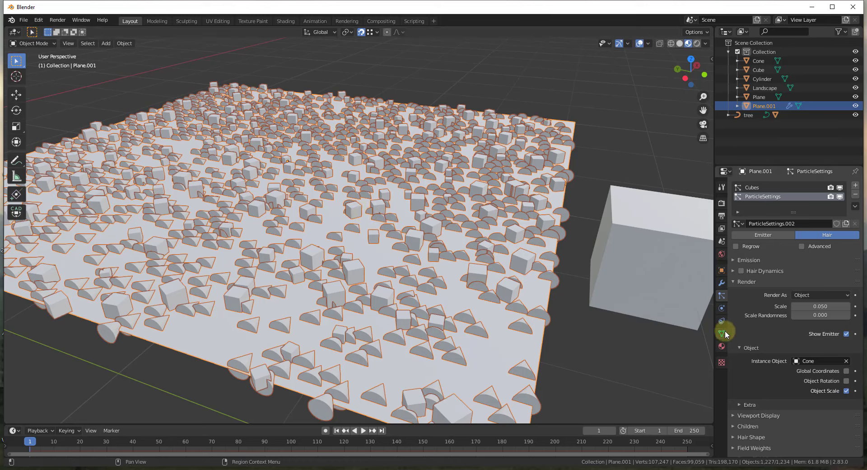
# Step: Enable the advanced options and rotation for the cone particles, trying orientation axis Global Z before setting it to Global X
pyautogui.click(800, 246)
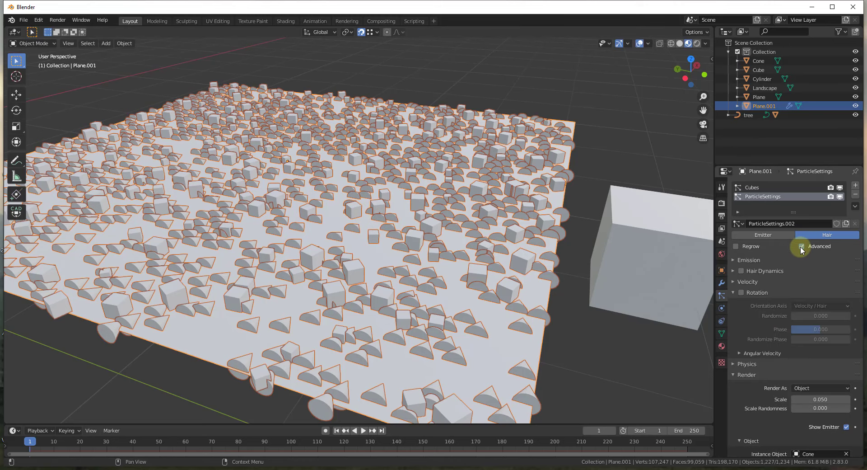
pyautogui.click(741, 289)
pyautogui.click(741, 293)
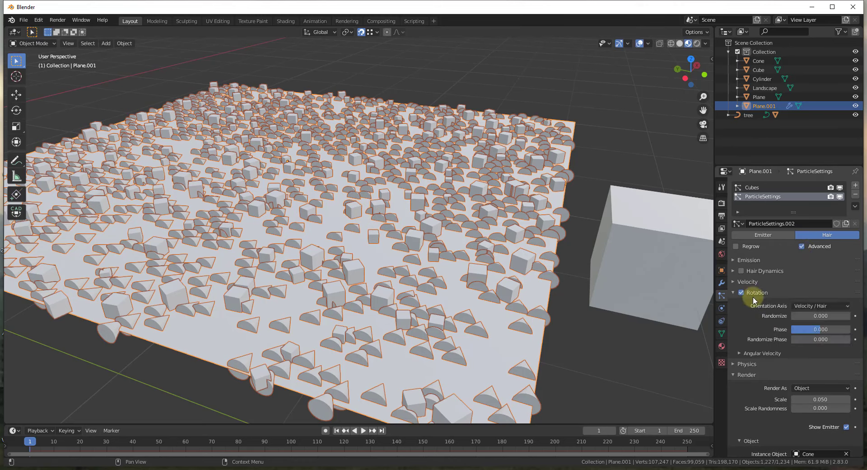
pyautogui.click(816, 306)
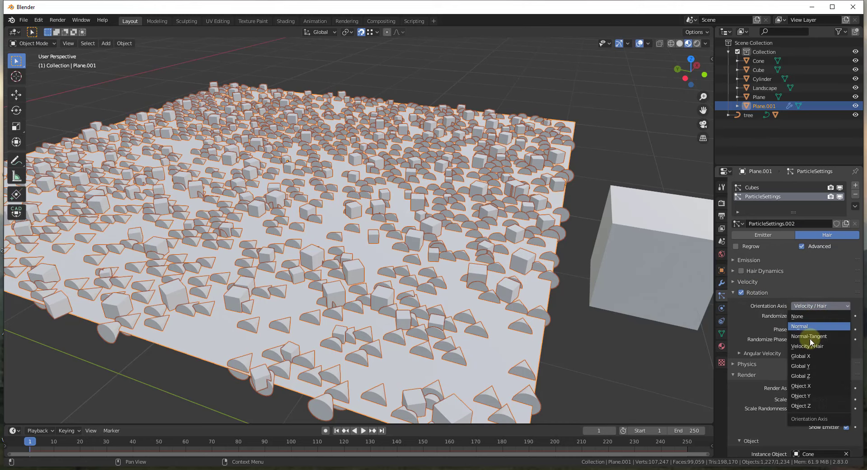
pyautogui.click(802, 378)
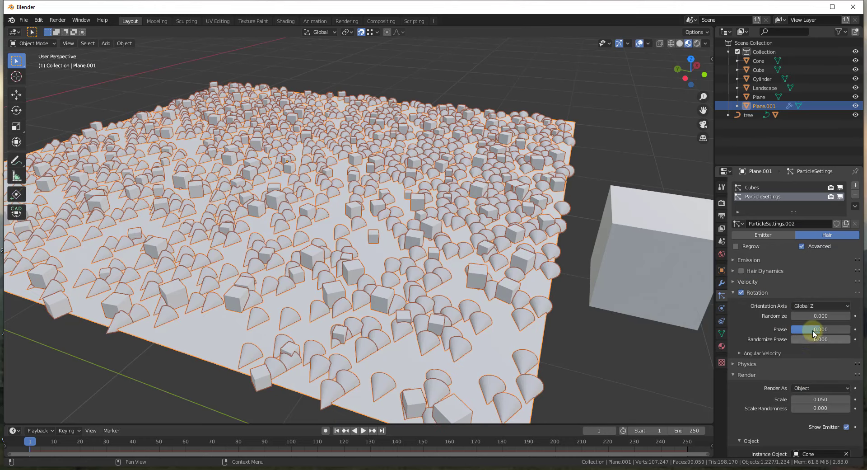
pyautogui.click(818, 305)
pyautogui.click(809, 358)
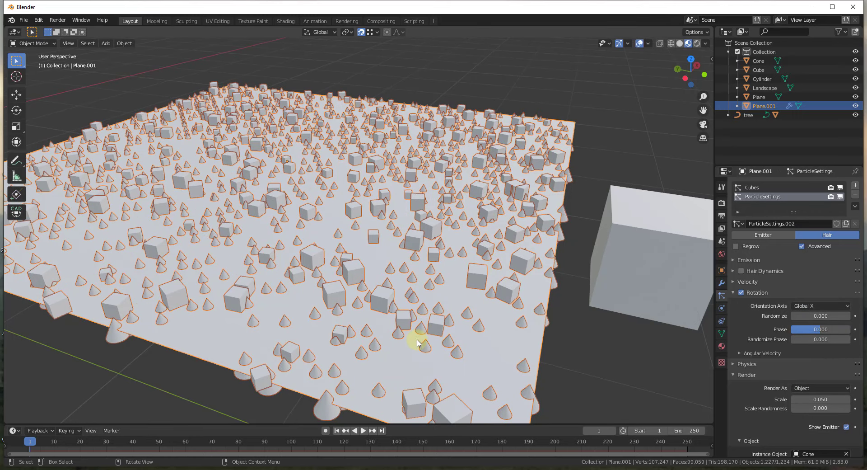
# Step: Select the source cone and limit transforms to affect only object origins
pyautogui.moveTo(414, 343); pyautogui.dragTo(450, 266, button='middle')
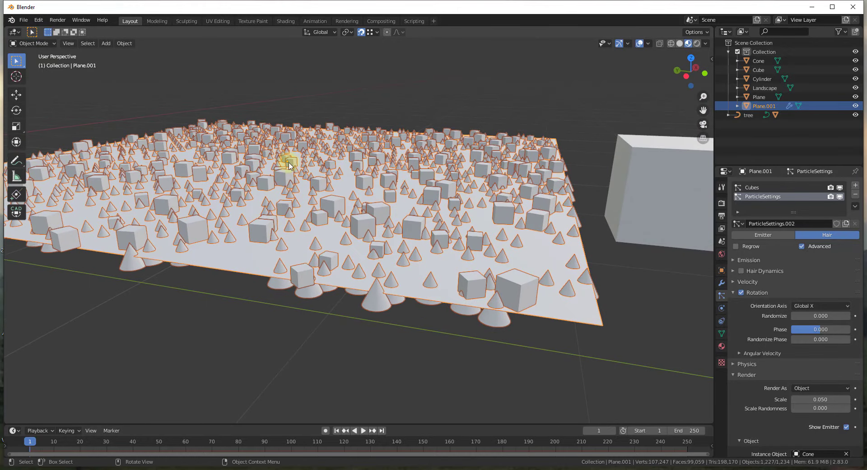
pyautogui.moveTo(349, 240); pyautogui.dragTo(544, 232, button='middle')
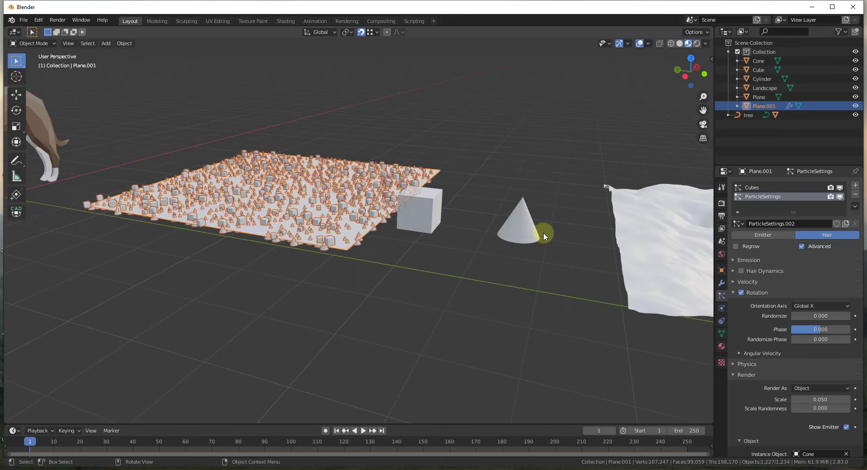
pyautogui.click(524, 233)
pyautogui.scroll(3, 545, 208)
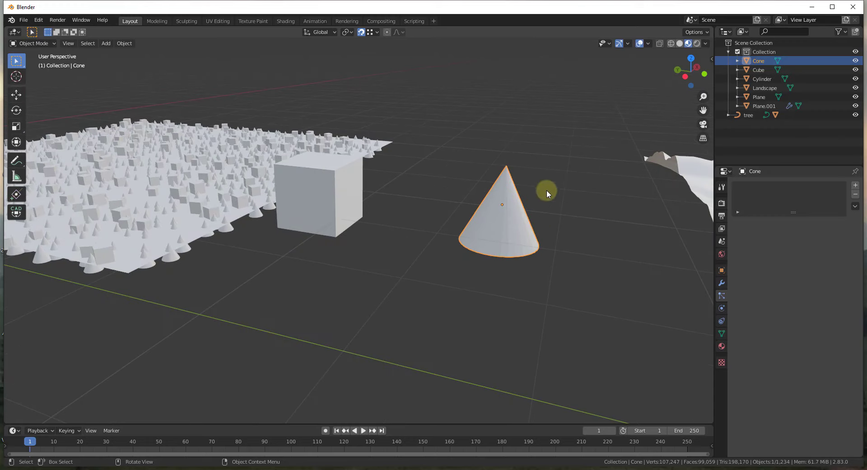
pyautogui.click(705, 32)
pyautogui.click(737, 70)
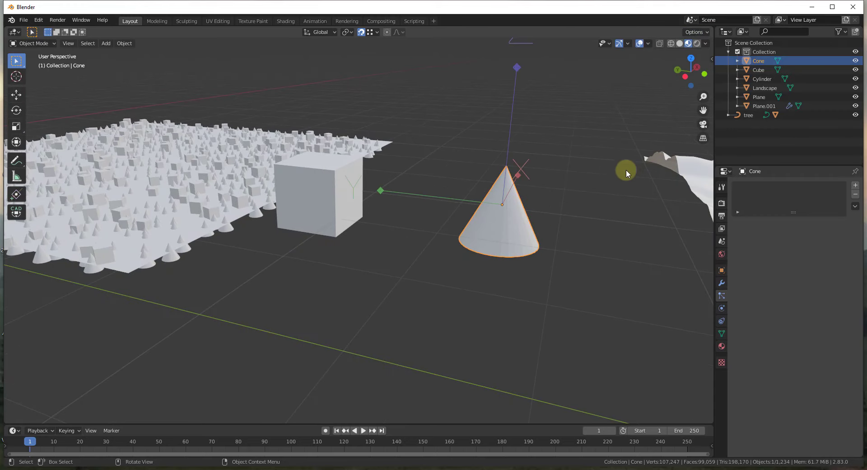
# Step: Move the cone's origin about 4.31" down along the global Z axis to its base and turn off origin-only transforms
pyautogui.press('g')
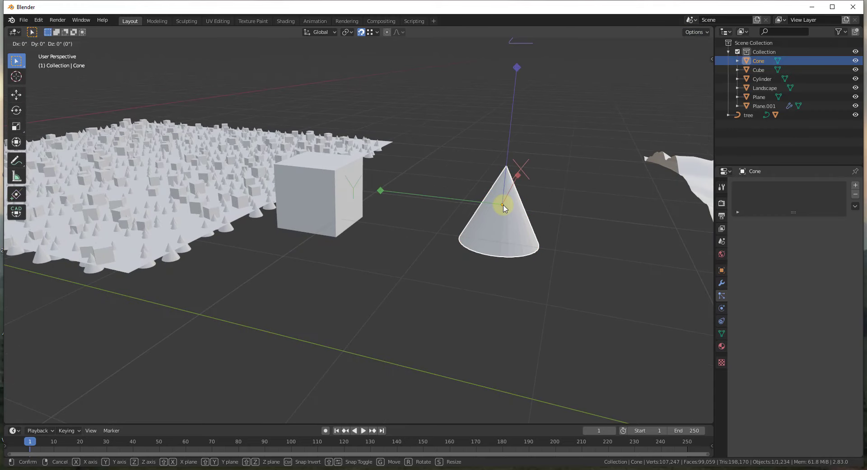
pyautogui.press('z')
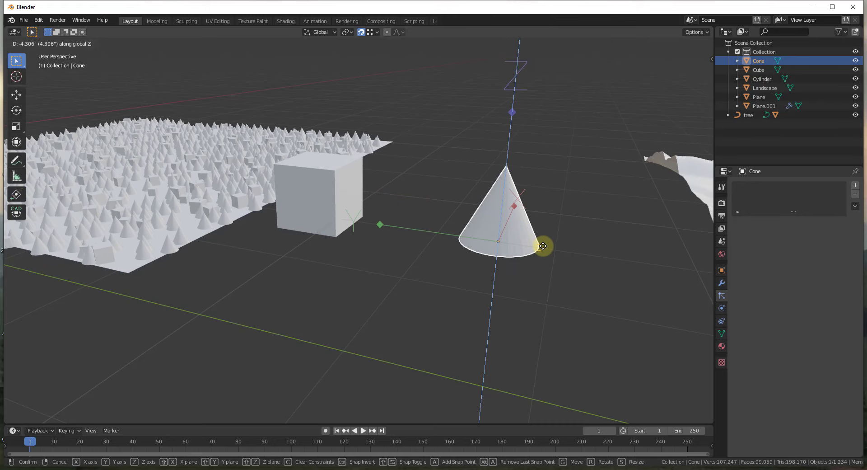
pyautogui.click(543, 247)
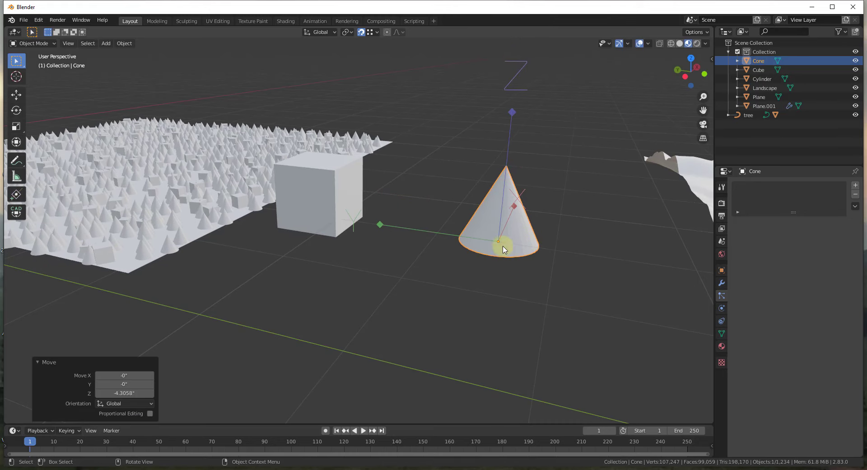
pyautogui.moveTo(503, 249); pyautogui.dragTo(549, 229, button='middle')
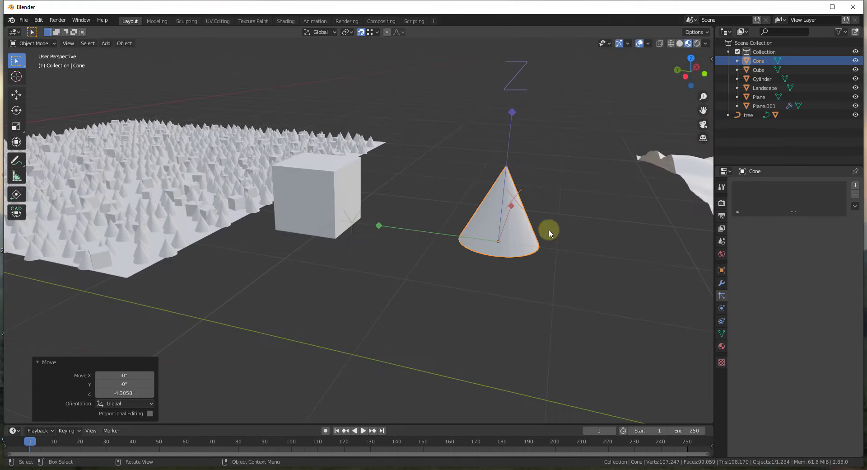
pyautogui.scroll(-3, 548, 229)
pyautogui.scroll(2, 271, 205)
pyautogui.click(705, 33)
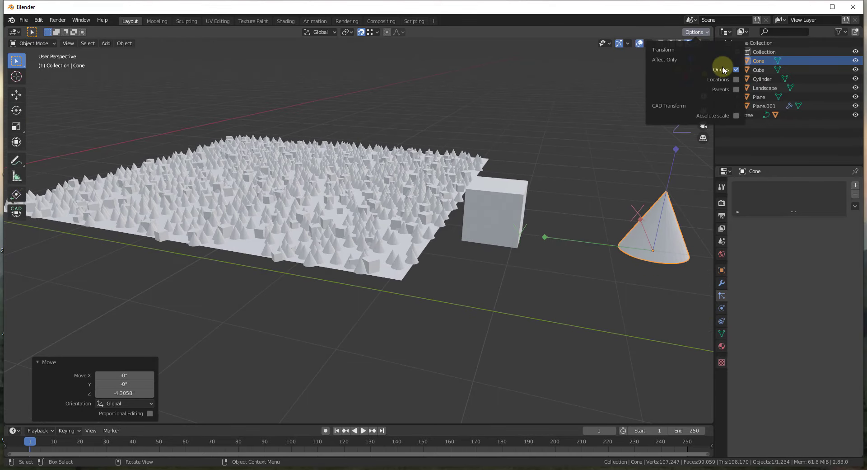
# Step: Select the particle plane and reduce the emission number of its cone particles
pyautogui.click(318, 211)
pyautogui.scroll(5, 318, 211)
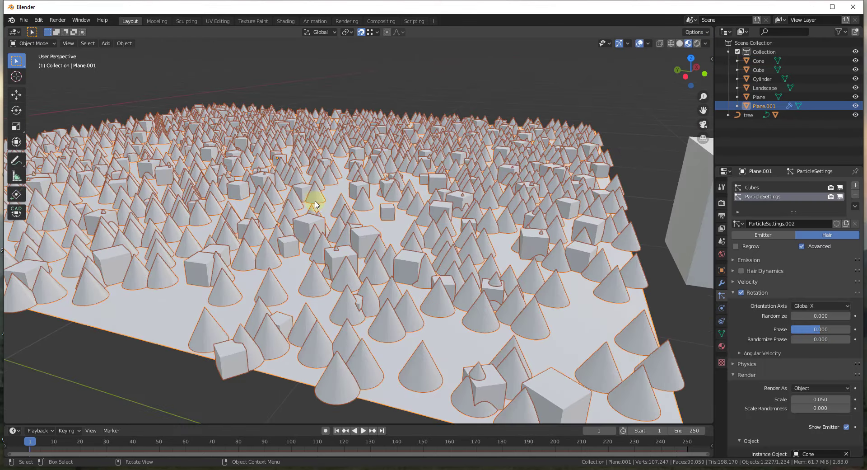
pyautogui.click(750, 260)
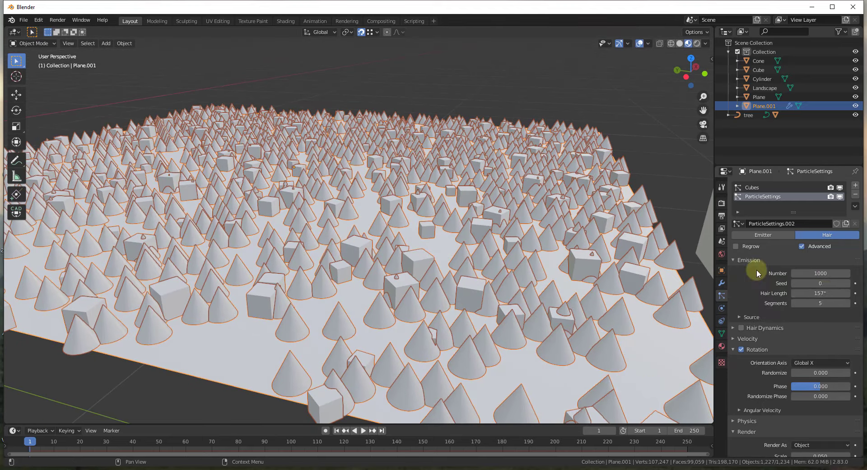
pyautogui.moveTo(821, 292); pyautogui.dragTo(862, 273)
pyautogui.scroll(-7, 795, 293)
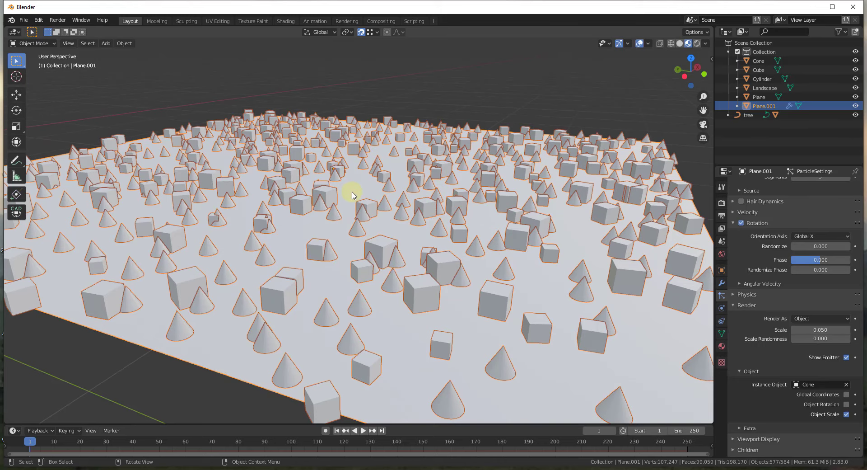
# Step: Select the Landscape terrain object and bring it into close view
pyautogui.scroll(-10, 354, 195)
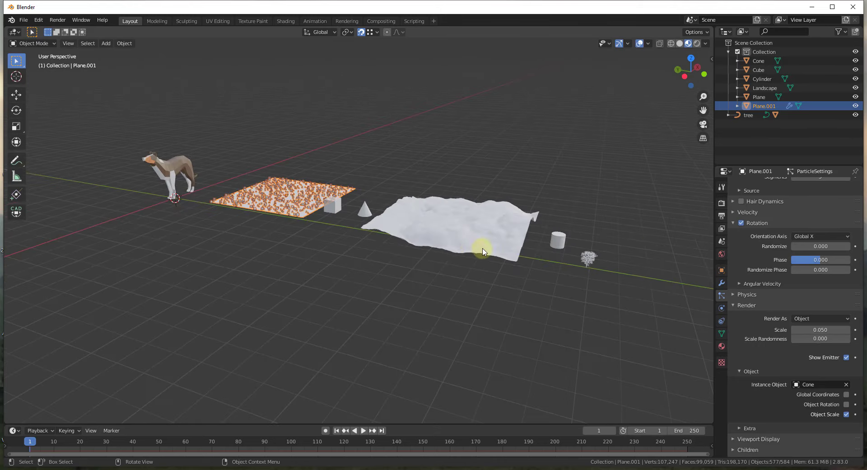
pyautogui.scroll(6, 476, 245)
pyautogui.click(408, 204)
pyautogui.moveTo(413, 209); pyautogui.dragTo(425, 239, button='middle')
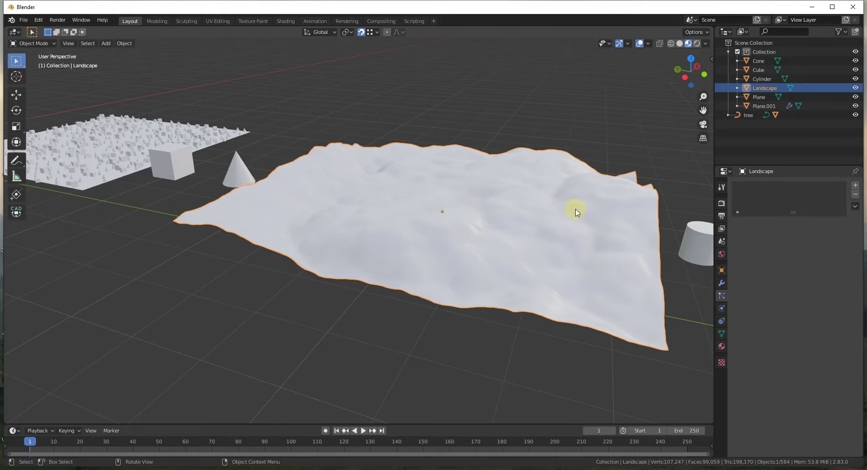
# Step: Add a hair particle system to the Landscape, rendered as an object with the Cylinder as its instance
pyautogui.scroll(-3, 506, 219)
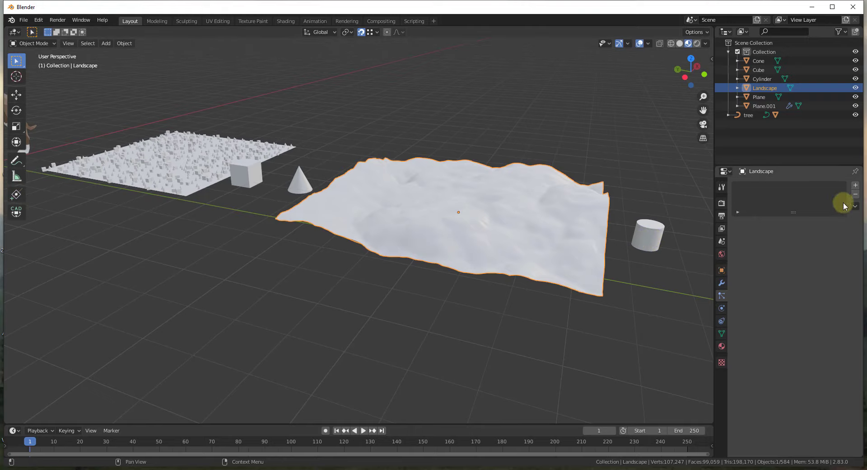
pyautogui.click(856, 185)
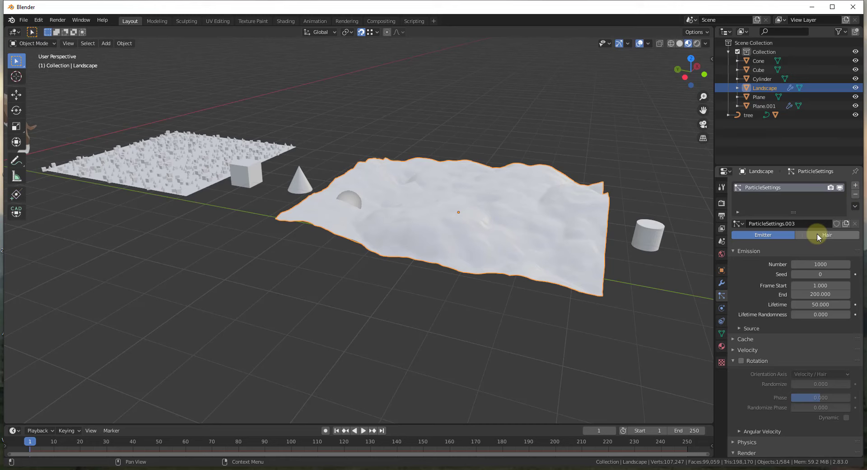
pyautogui.click(817, 234)
pyautogui.click(819, 351)
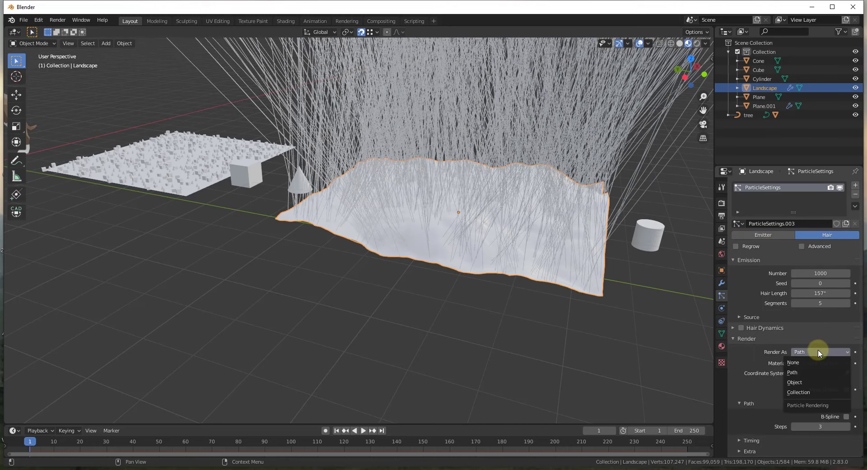
pyautogui.click(796, 382)
pyautogui.click(846, 420)
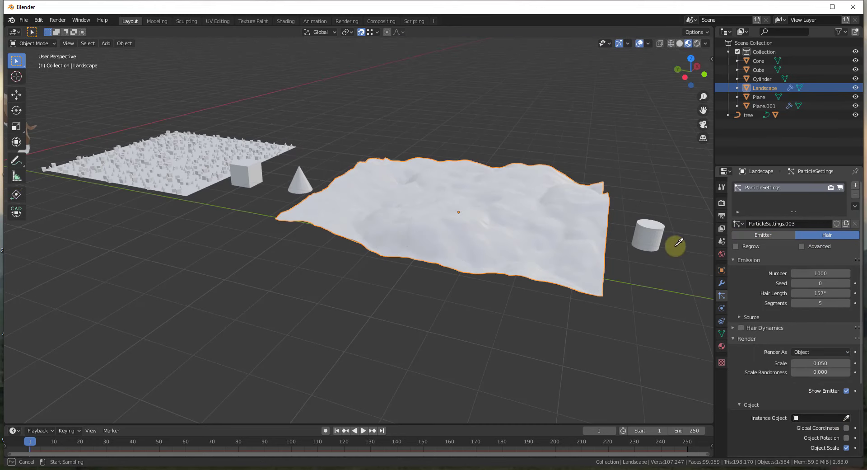
pyautogui.click(649, 237)
# Step: Limit transforms to affect only object origins and select the source cylinder beside the landscape
pyautogui.scroll(5, 499, 216)
pyautogui.moveTo(502, 219); pyautogui.dragTo(478, 219, button='middle')
pyautogui.scroll(-4, 477, 217)
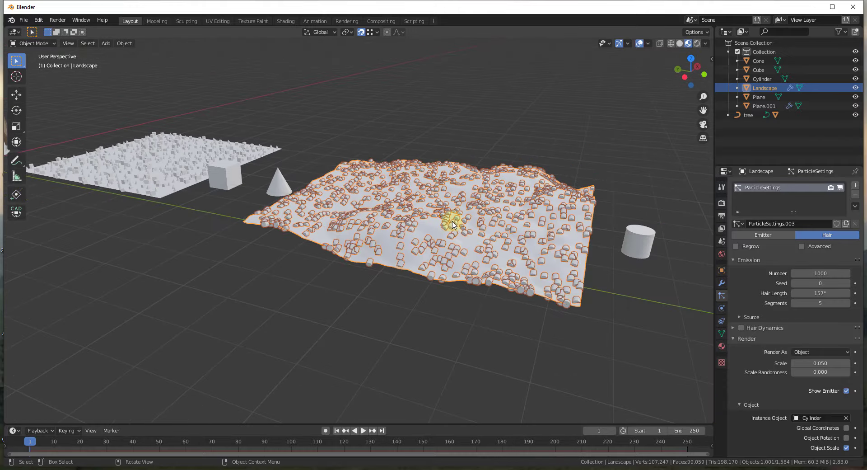
pyautogui.scroll(3, 452, 219)
pyautogui.scroll(-3, 452, 215)
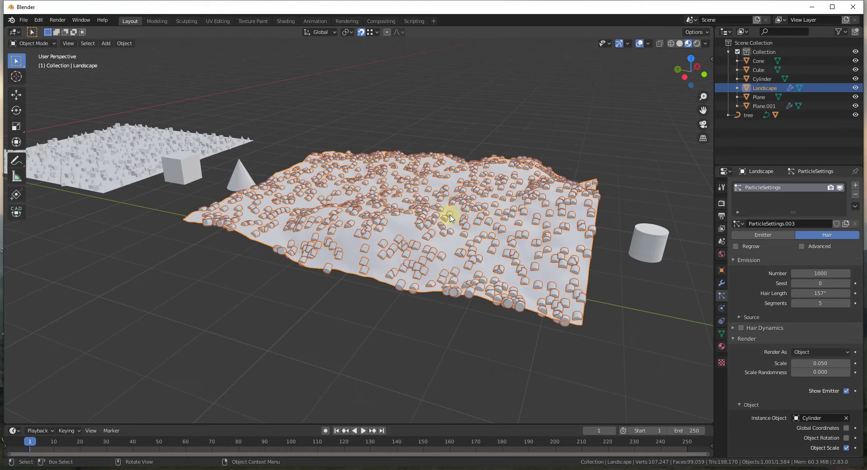
pyautogui.scroll(5, 517, 229)
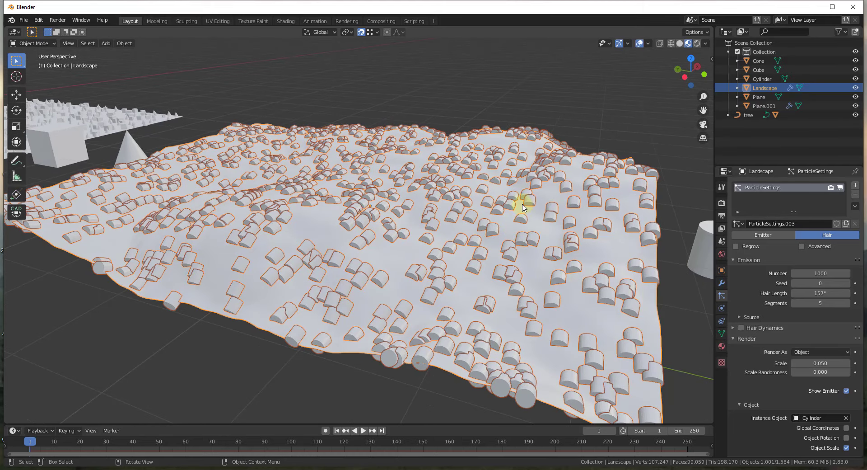
pyautogui.scroll(-4, 462, 231)
pyautogui.click(705, 31)
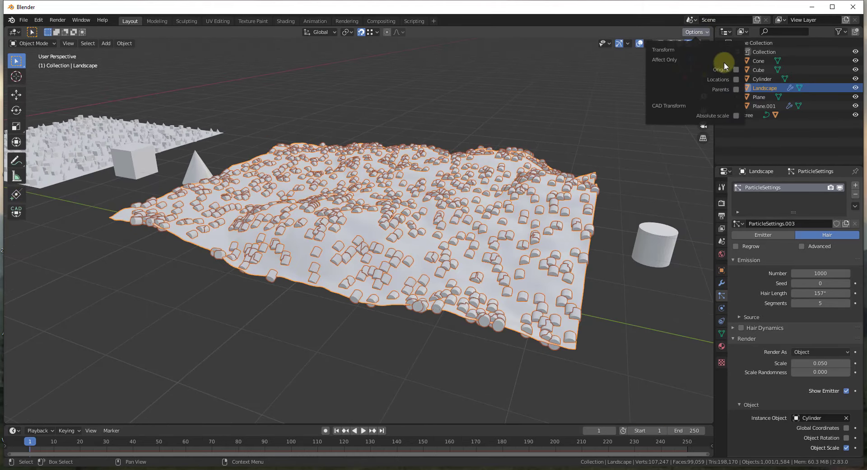
pyautogui.click(736, 70)
pyautogui.click(656, 245)
pyautogui.scroll(-2, 654, 246)
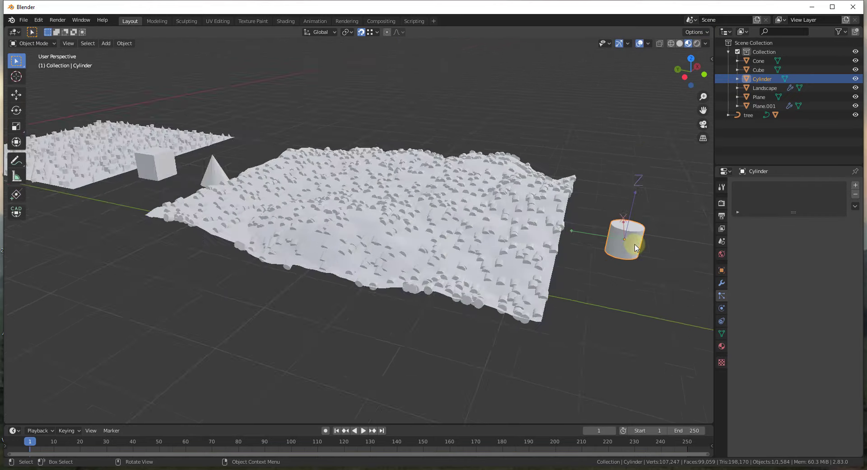
# Step: Move the cylinder's origin about 3.58" down along the global Z axis to its base
pyautogui.scroll(4, 622, 240)
pyautogui.press('g')
pyautogui.press('ctrl')
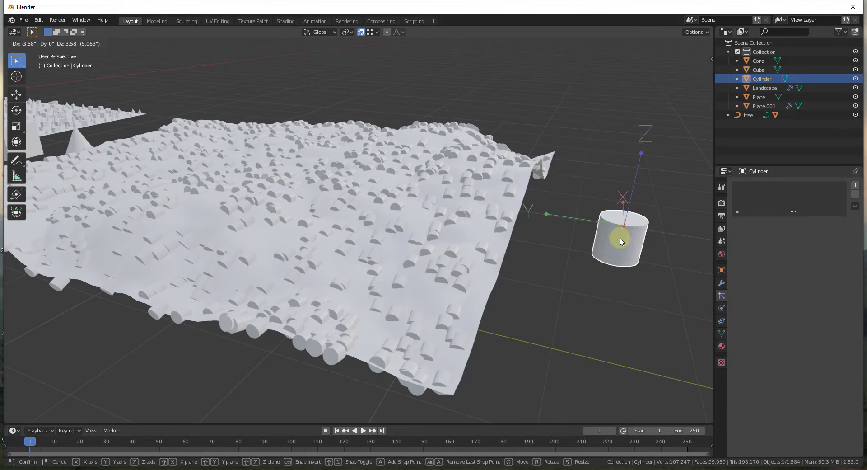
pyautogui.click(617, 262)
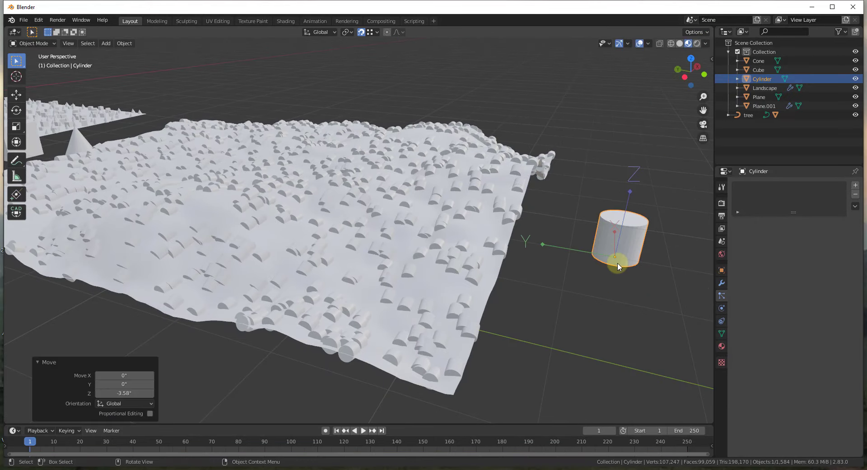
# Step: Reselect the Landscape terrain and turn off origin-only transforms
pyautogui.click(474, 201)
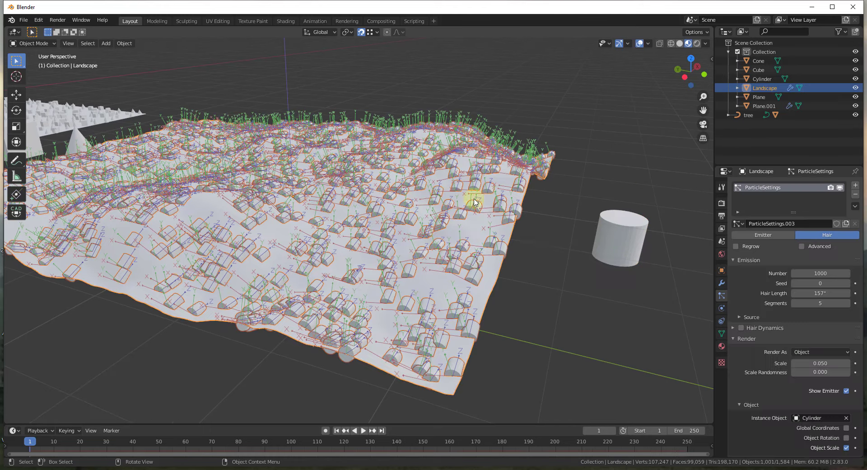
pyautogui.click(704, 32)
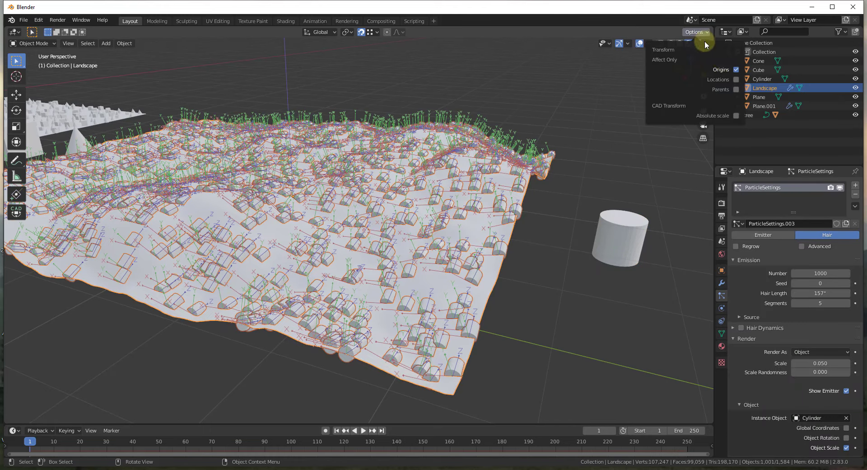
pyautogui.click(738, 69)
# Step: Enable advanced settings and rotation for the landscape particles, trying Global Z before setting the orientation axis to Global X
pyautogui.scroll(-3, 334, 191)
pyautogui.scroll(4, 353, 192)
pyautogui.moveTo(370, 194); pyautogui.dragTo(322, 272, button='middle')
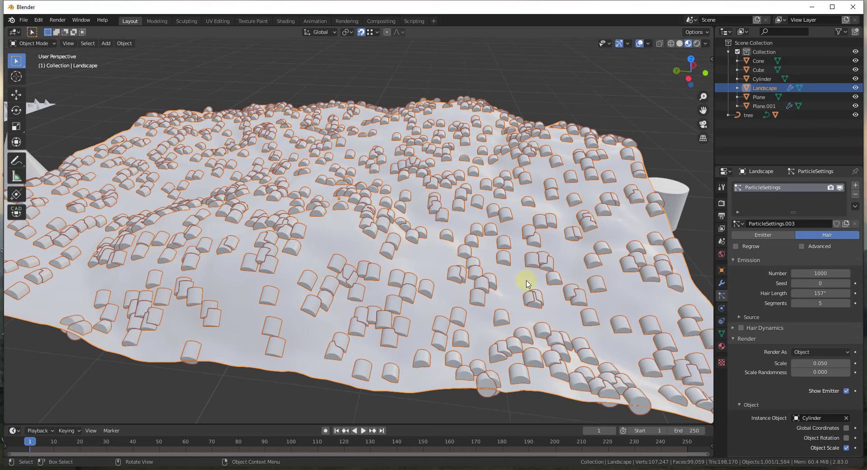
pyautogui.click(802, 246)
pyautogui.scroll(-2, 786, 275)
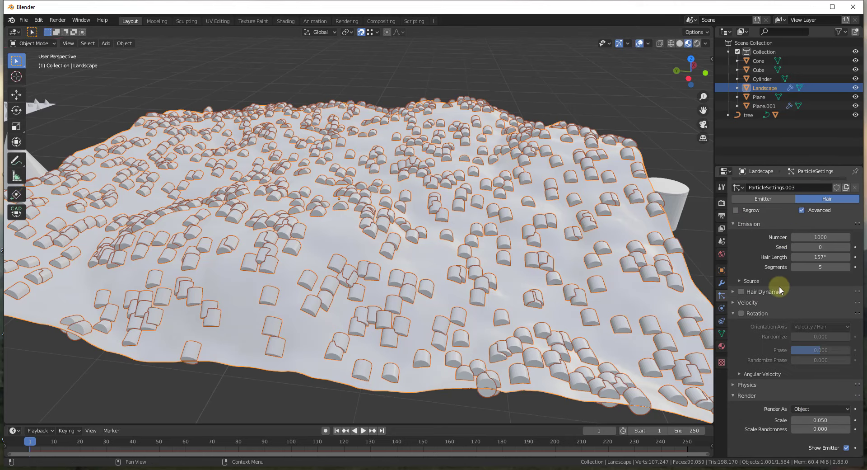
pyautogui.click(741, 313)
pyautogui.scroll(-1, 791, 316)
pyautogui.click(814, 308)
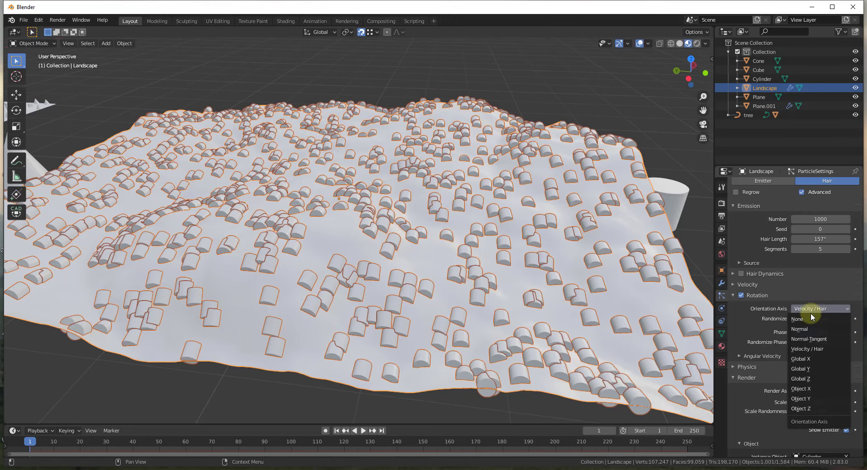
pyautogui.click(810, 378)
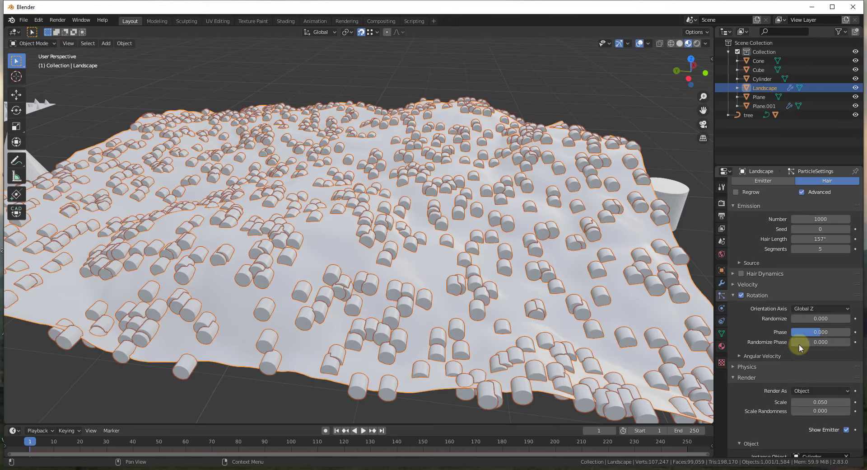
pyautogui.click(813, 308)
pyautogui.click(801, 359)
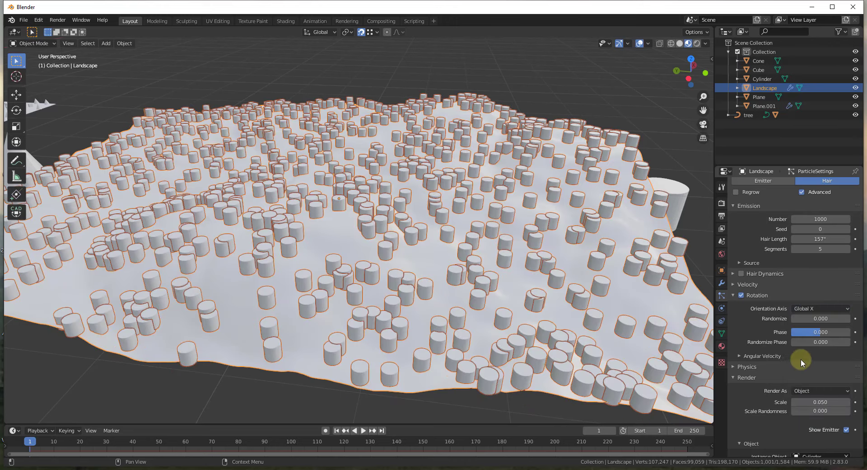
# Step: Set the landscape particles' seed to 1 and, after trying 5000, their emission number to 500
pyautogui.scroll(-5, 509, 265)
pyautogui.moveTo(509, 265); pyautogui.dragTo(441, 198, button='middle')
pyautogui.scroll(5, 565, 198)
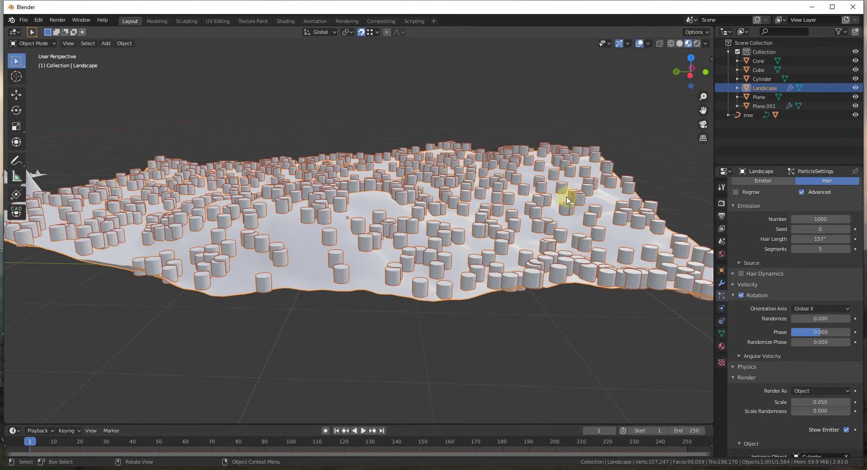
pyautogui.moveTo(567, 209); pyautogui.dragTo(374, 233, button='middle')
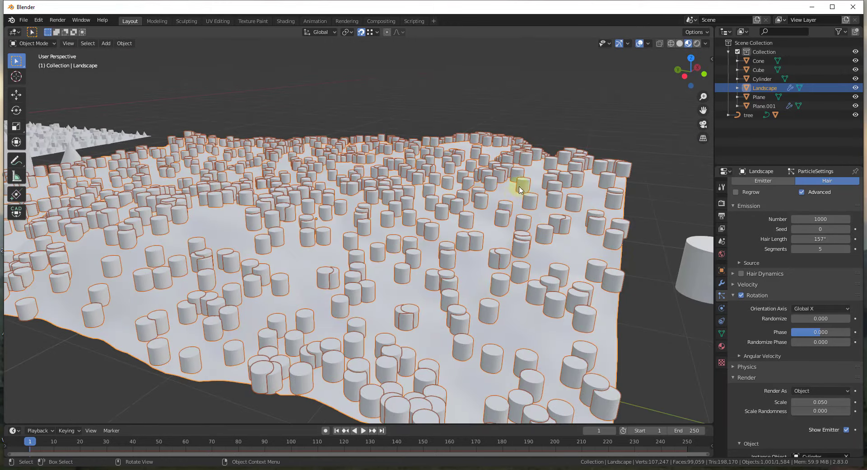
pyautogui.moveTo(813, 229)
pyautogui.mouseDown()
pyautogui.moveTo(830, 229)
pyautogui.moveTo(804, 229)
pyautogui.mouseUp()
pyautogui.click(815, 219)
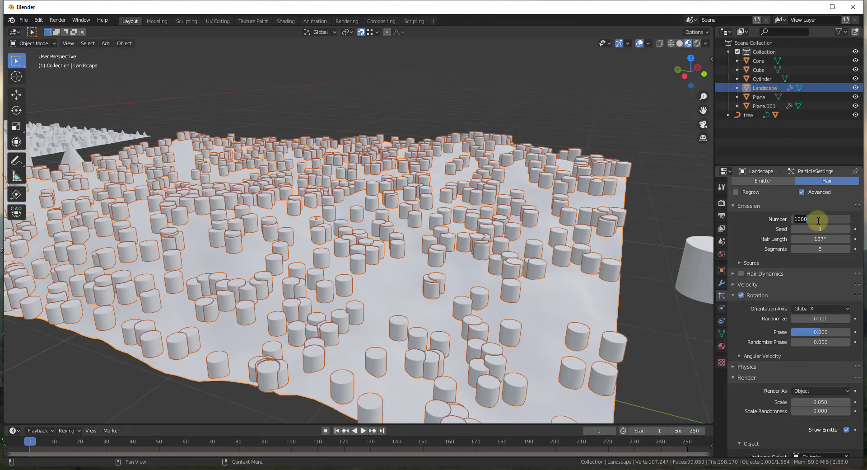
pyautogui.write('5000')
pyautogui.press('Return')
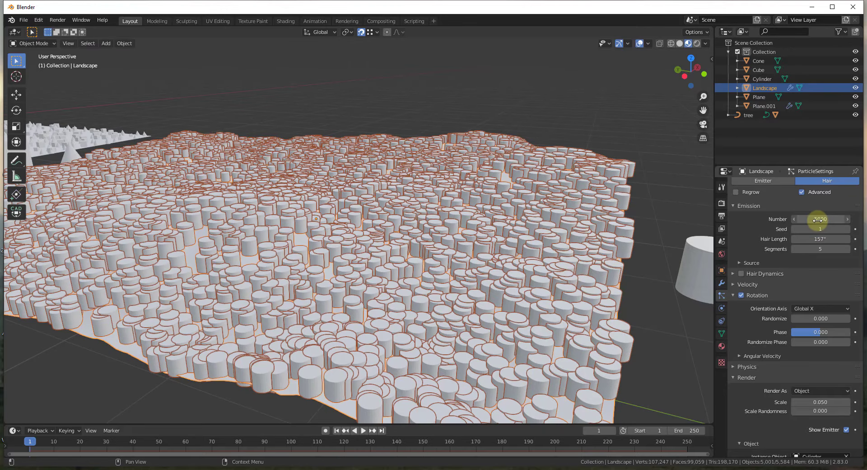
pyautogui.press('Return')
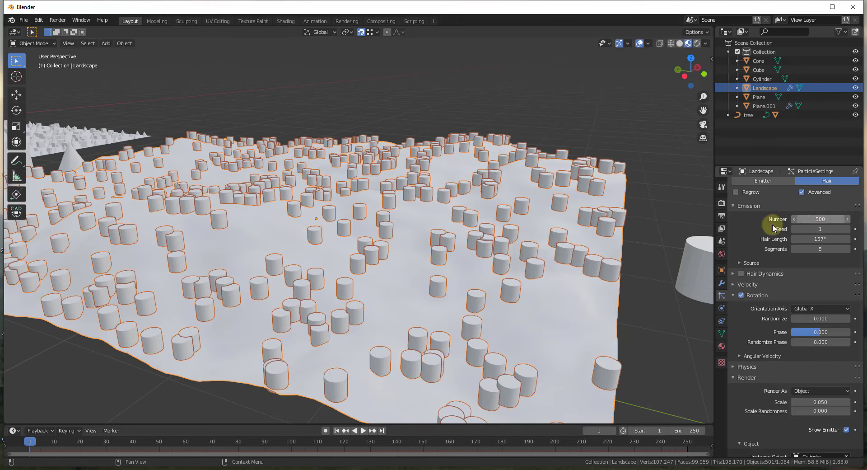
pyautogui.moveTo(641, 226); pyautogui.dragTo(447, 189, button='middle')
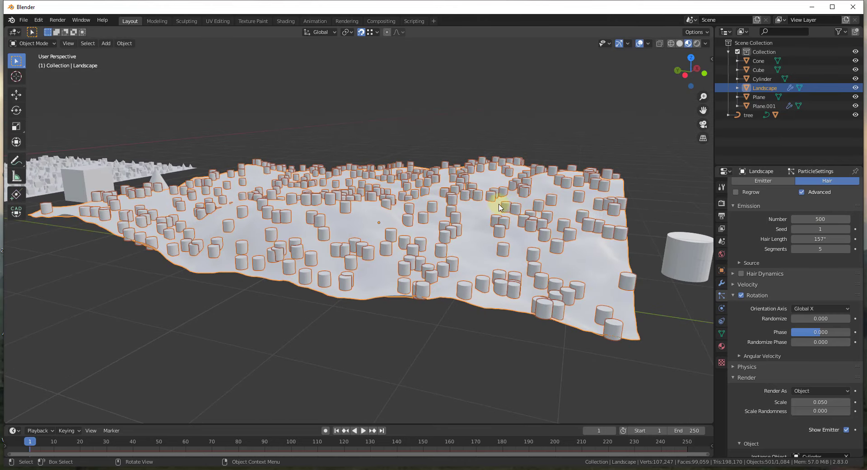
pyautogui.moveTo(397, 212); pyautogui.dragTo(358, 207, button='middle')
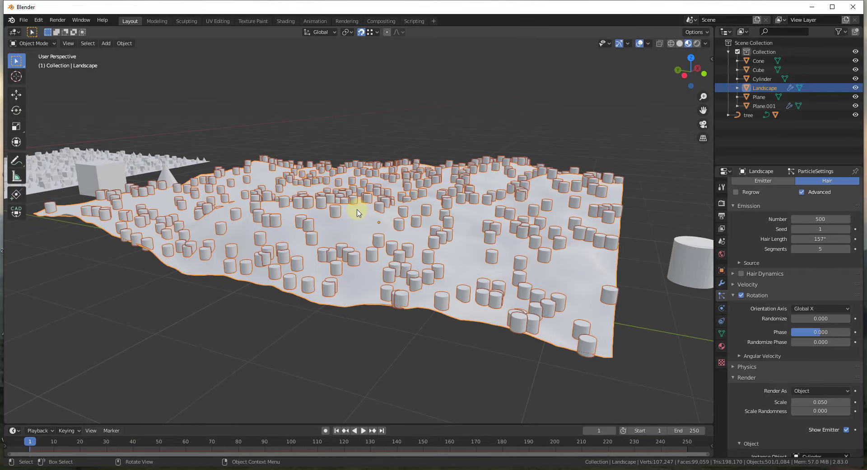
# Step: Toggle the landscape particle system's viewport display off and back on
pyautogui.scroll(3, 807, 245)
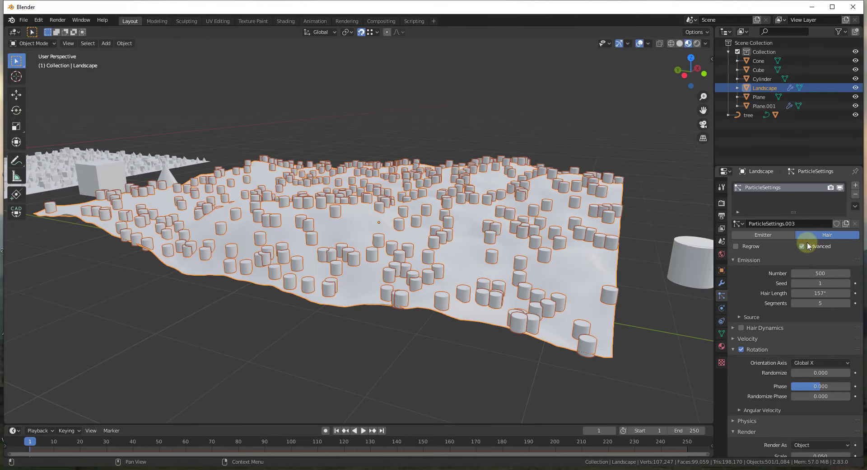
pyautogui.click(839, 187)
pyautogui.click(840, 187)
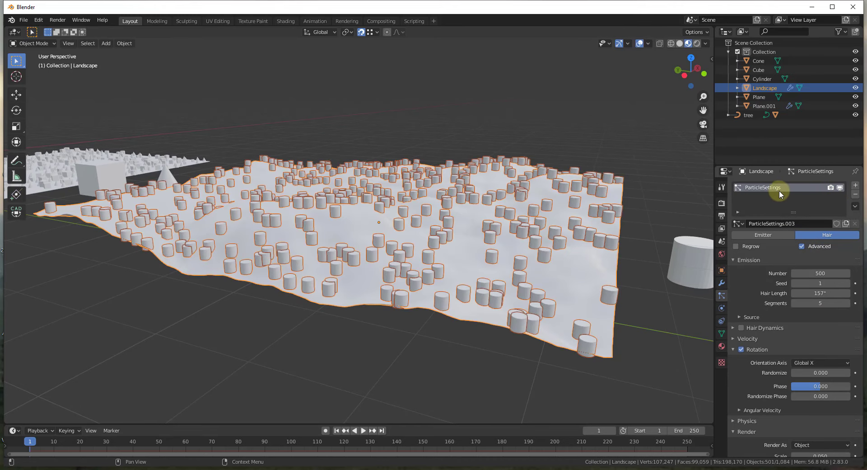
pyautogui.click(841, 189)
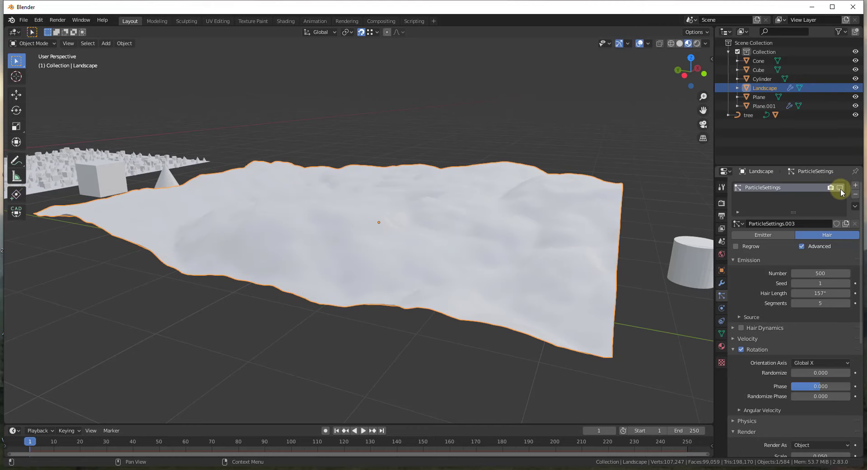
pyautogui.click(840, 189)
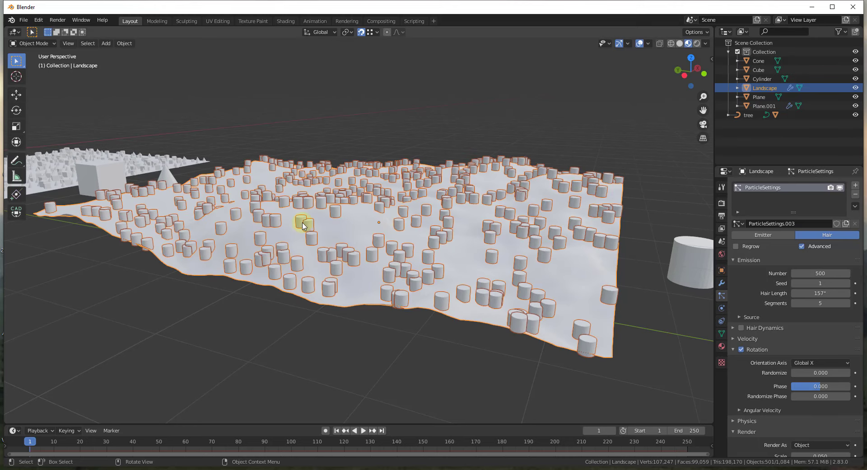
pyautogui.moveTo(365, 224); pyautogui.dragTo(369, 261, button='middle')
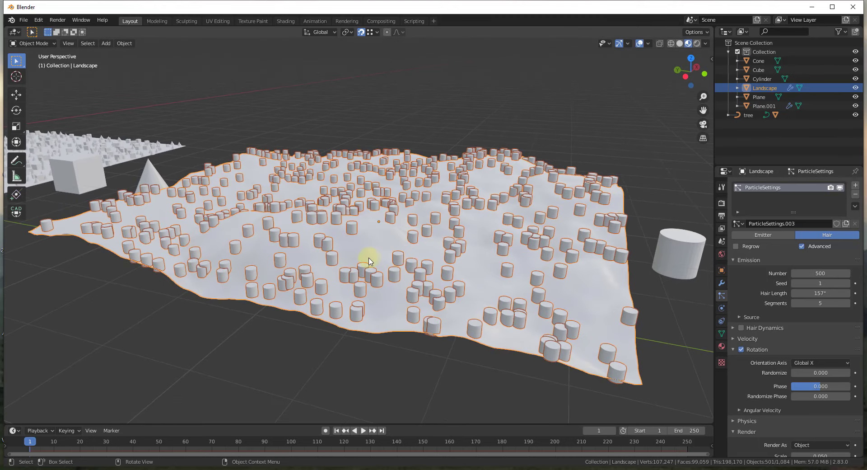